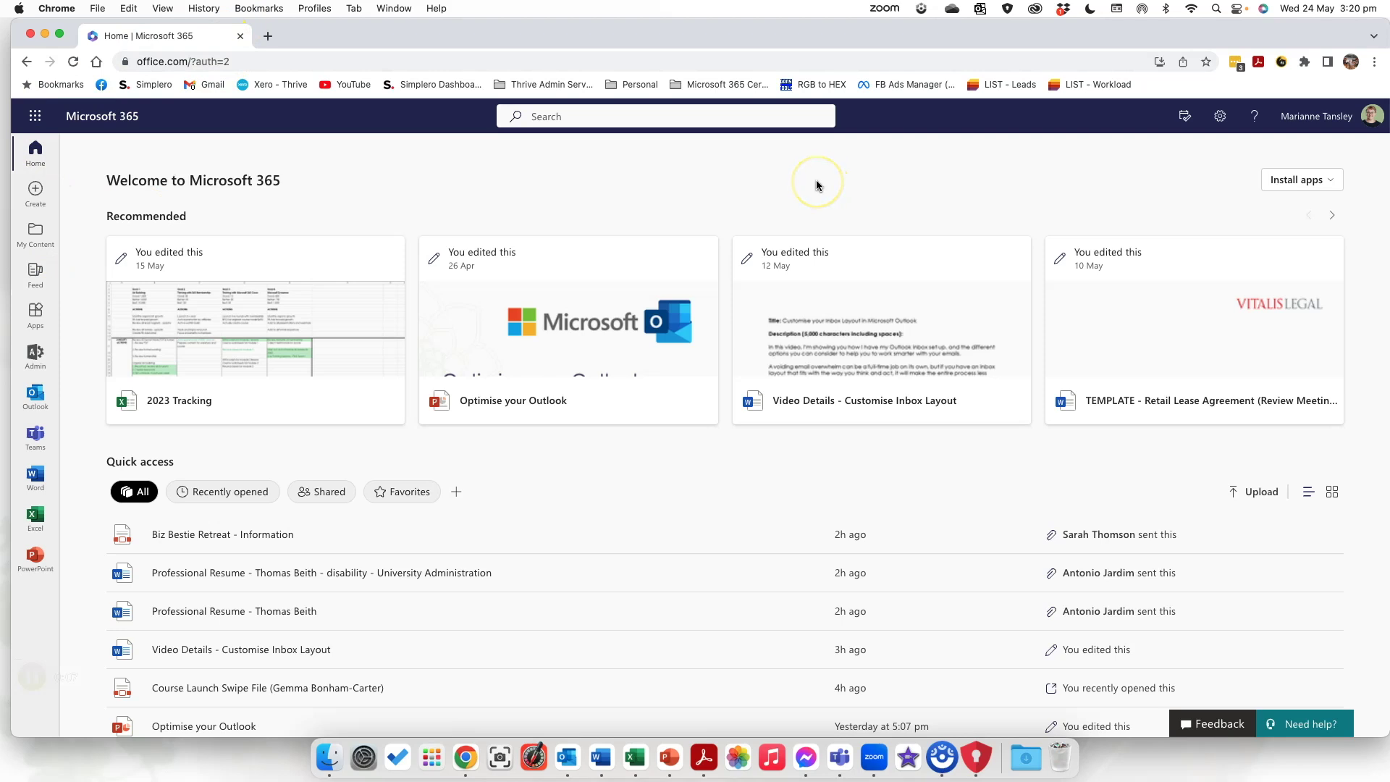
Open the Microsoft 365 Learnings form from the app launcher's All apps > Forms
click(36, 117)
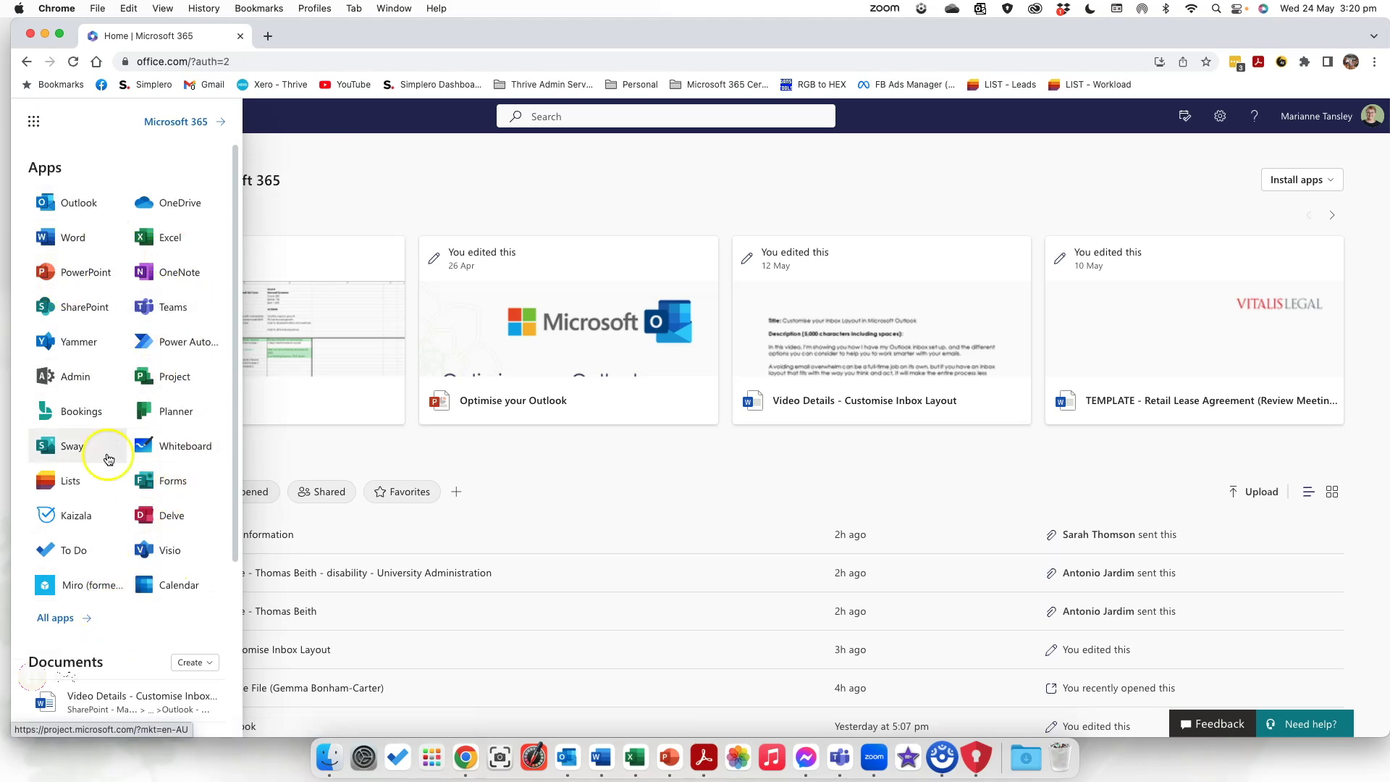
scroll(63, 560, down, 1)
click(58, 574)
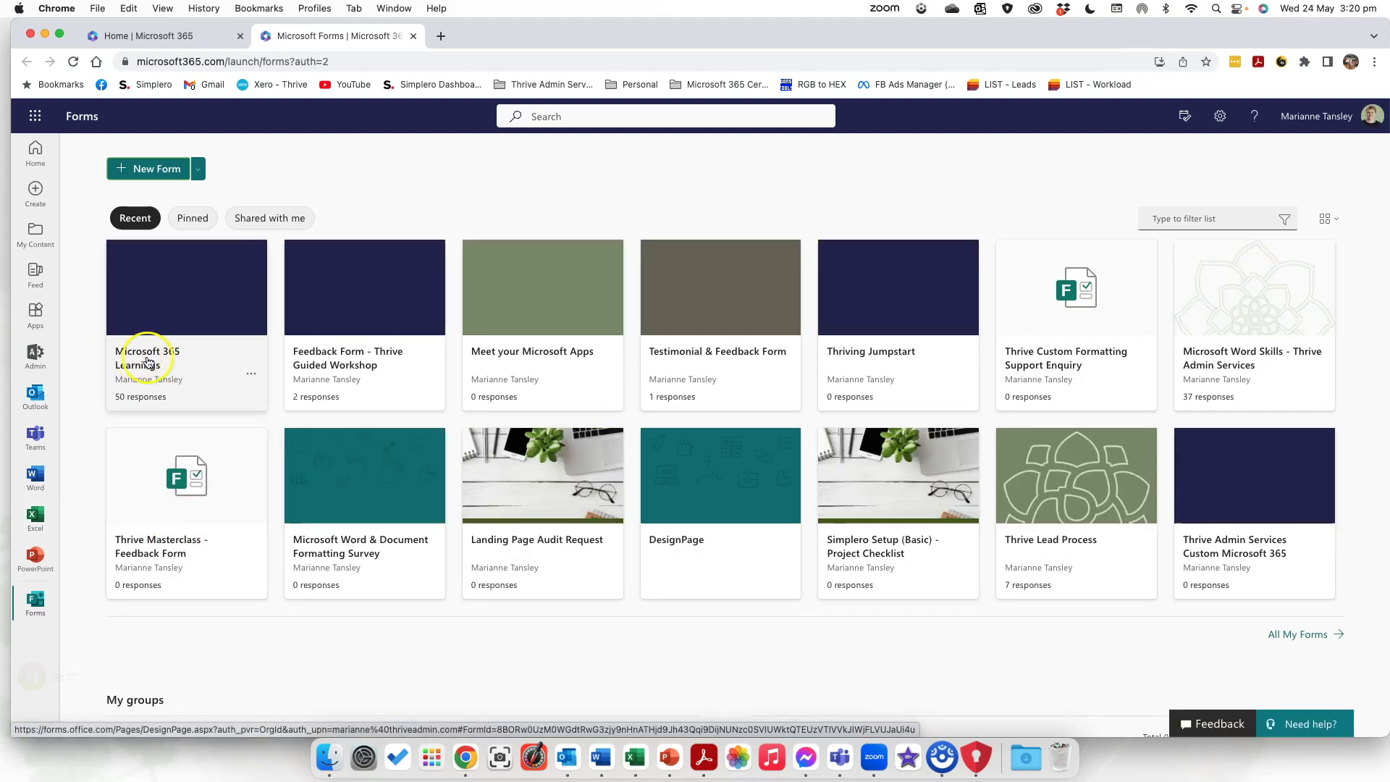
click(153, 358)
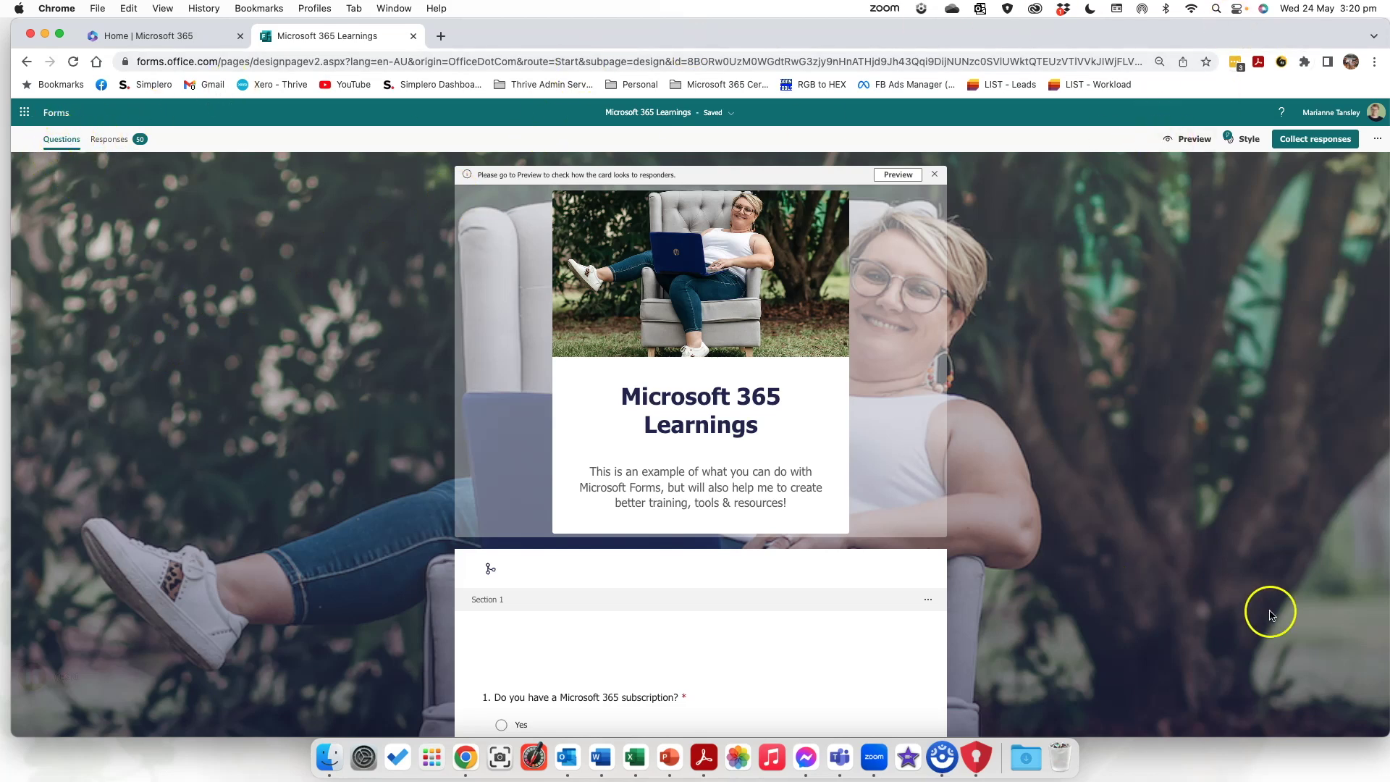
Set Chrome's page zoom to 100% and look over the form
click(1373, 62)
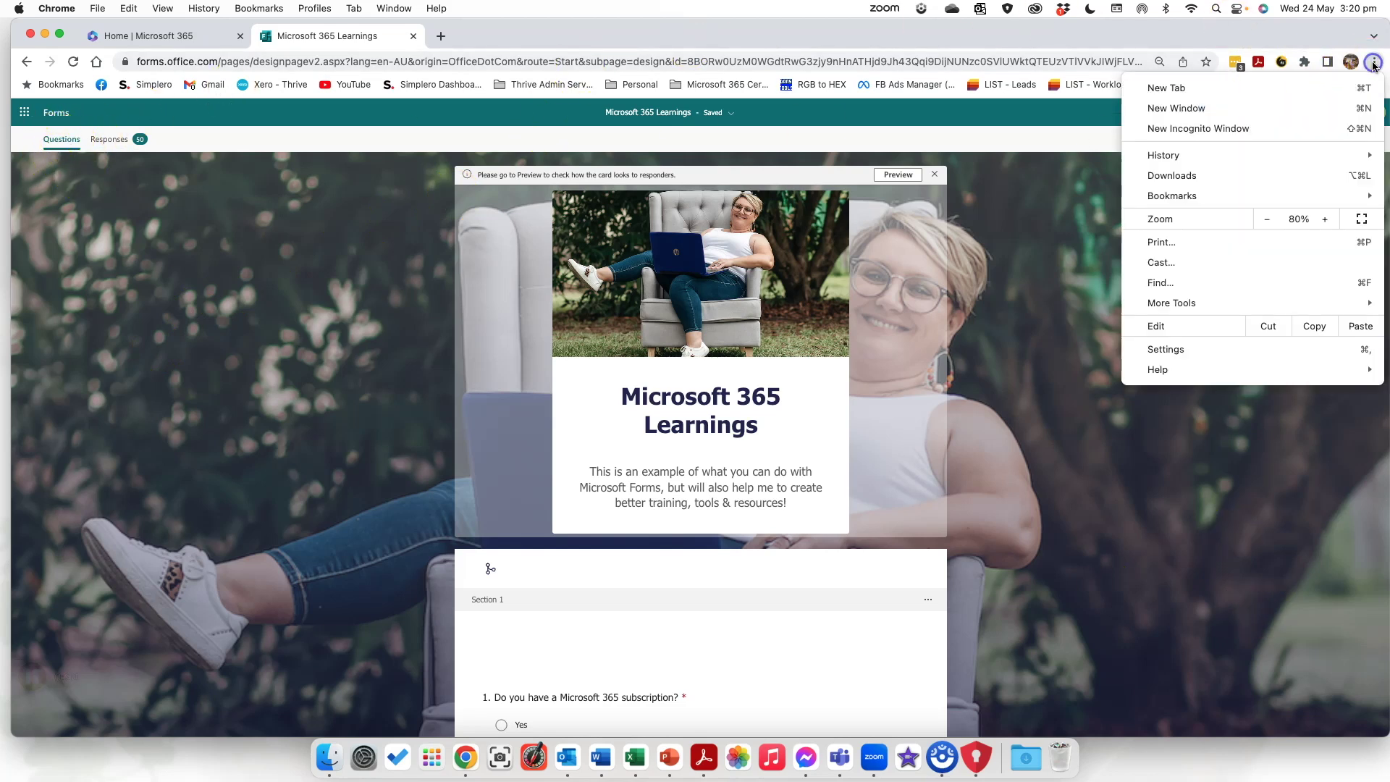
click(1324, 219)
click(1324, 219)
click(1283, 407)
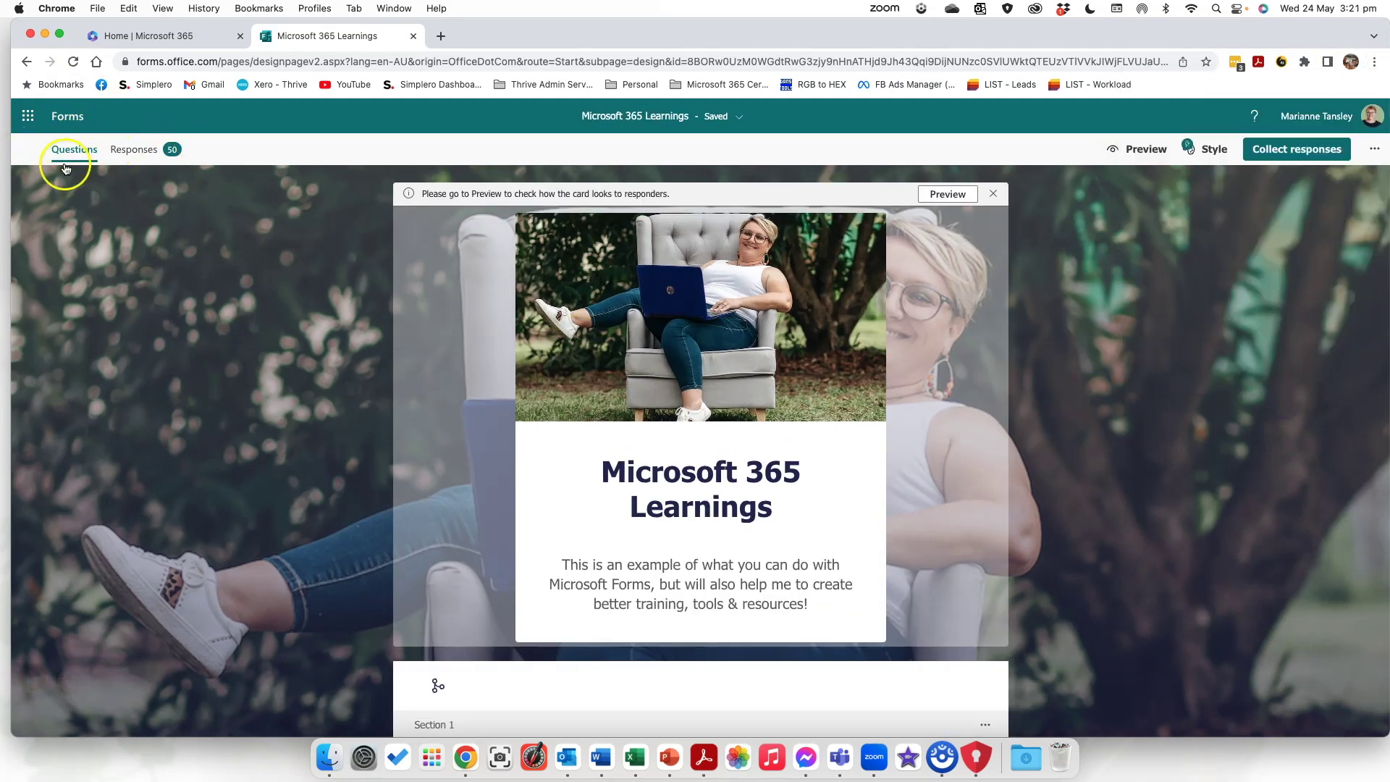
scroll(579, 372, down, 15)
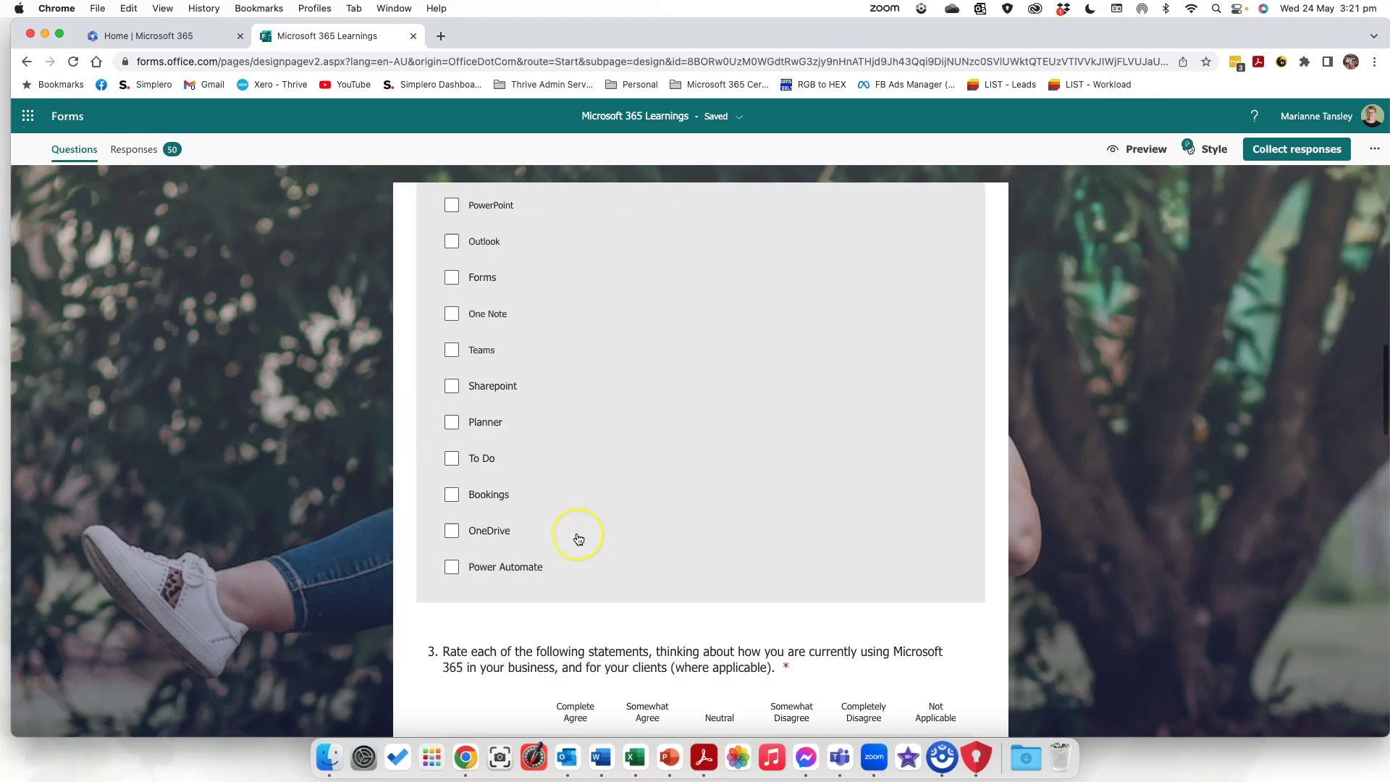
scroll(575, 533, up, 20)
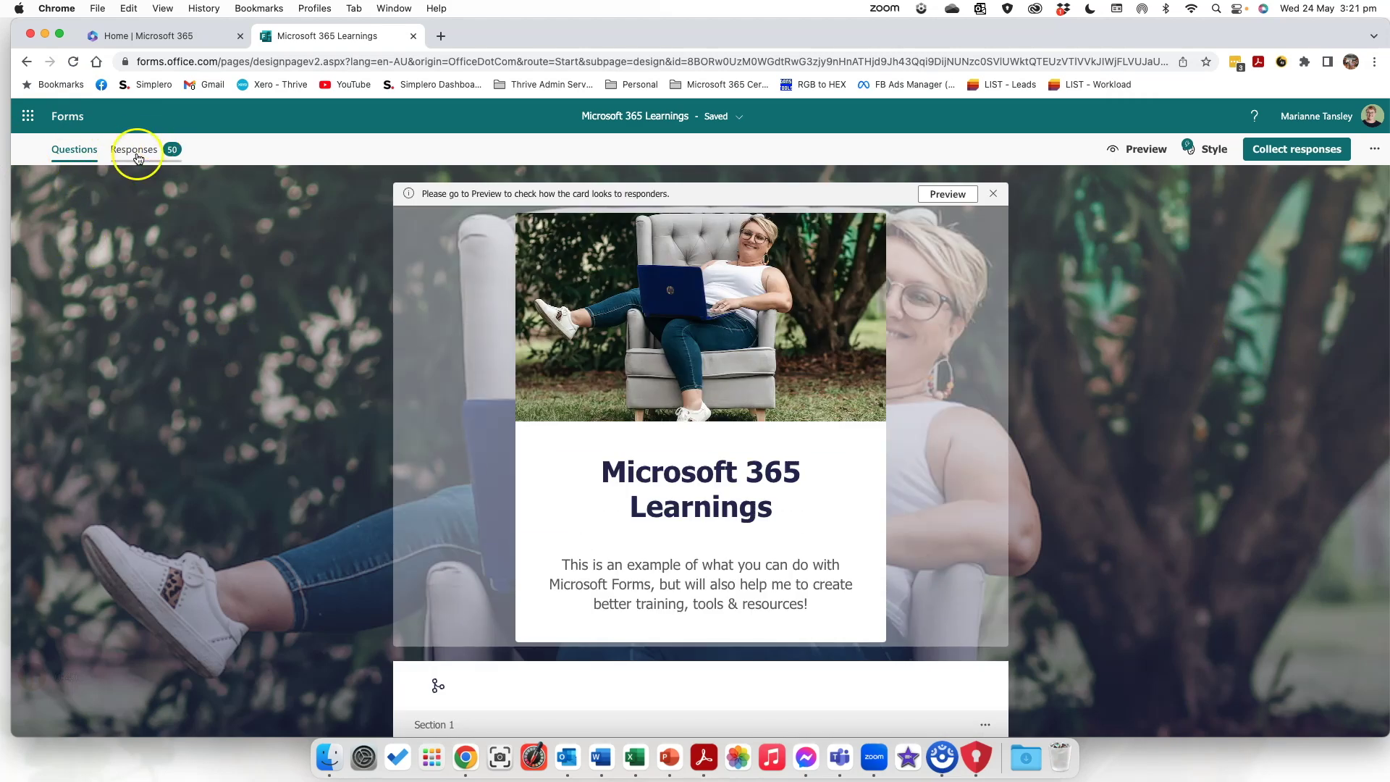
Show the Responses summary: 50 responses, 03:09 average time, question 1 at 43 Yes, 6 No
click(138, 154)
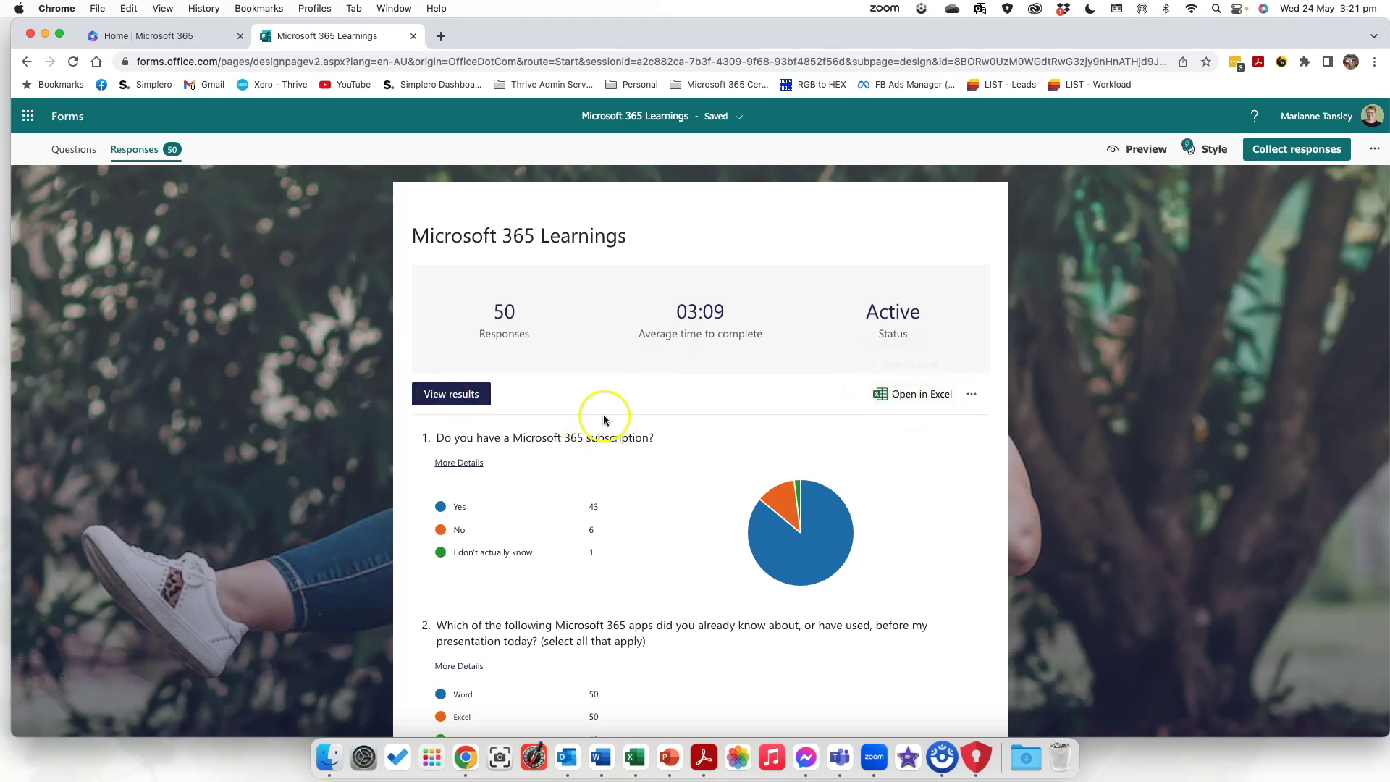
scroll(637, 655, down, 3)
scroll(637, 655, up, 3)
scroll(552, 456, down, 15)
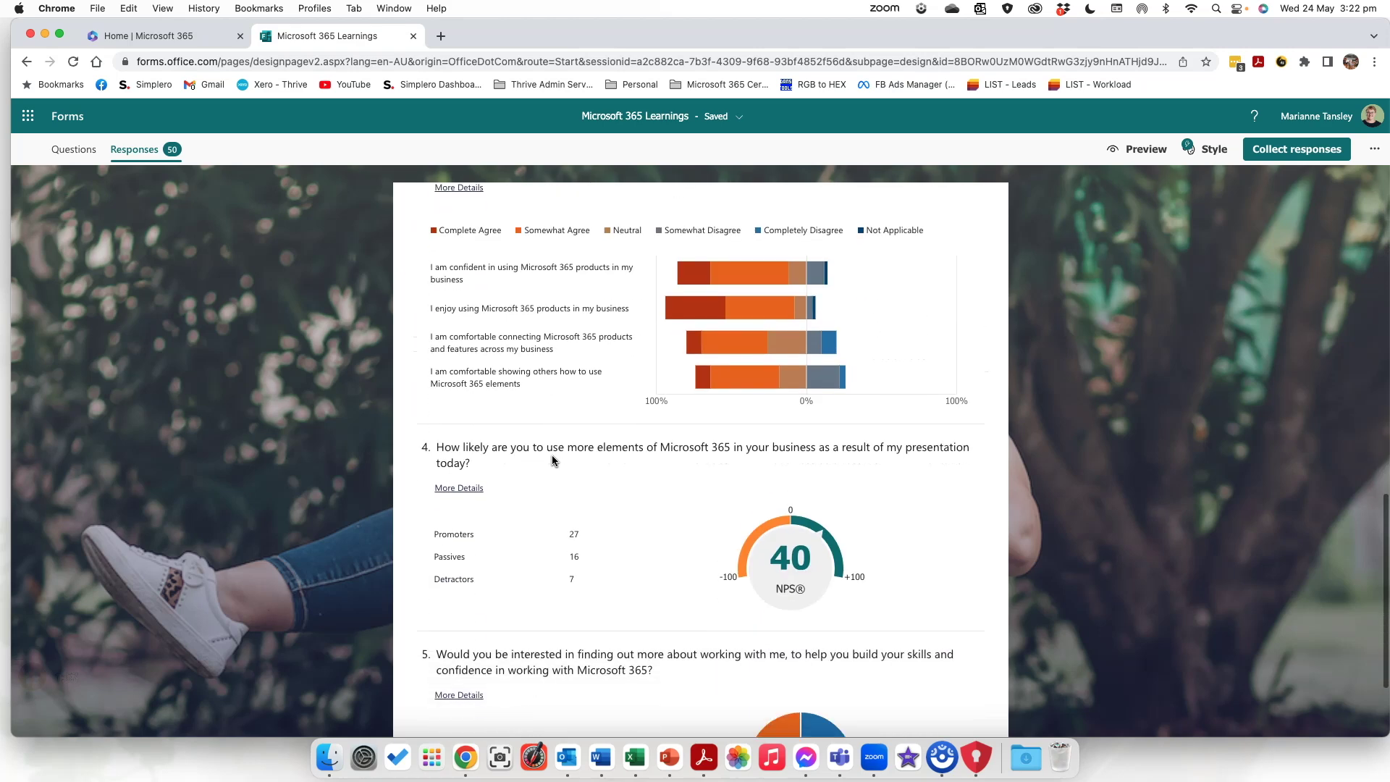
scroll(551, 460, up, 20)
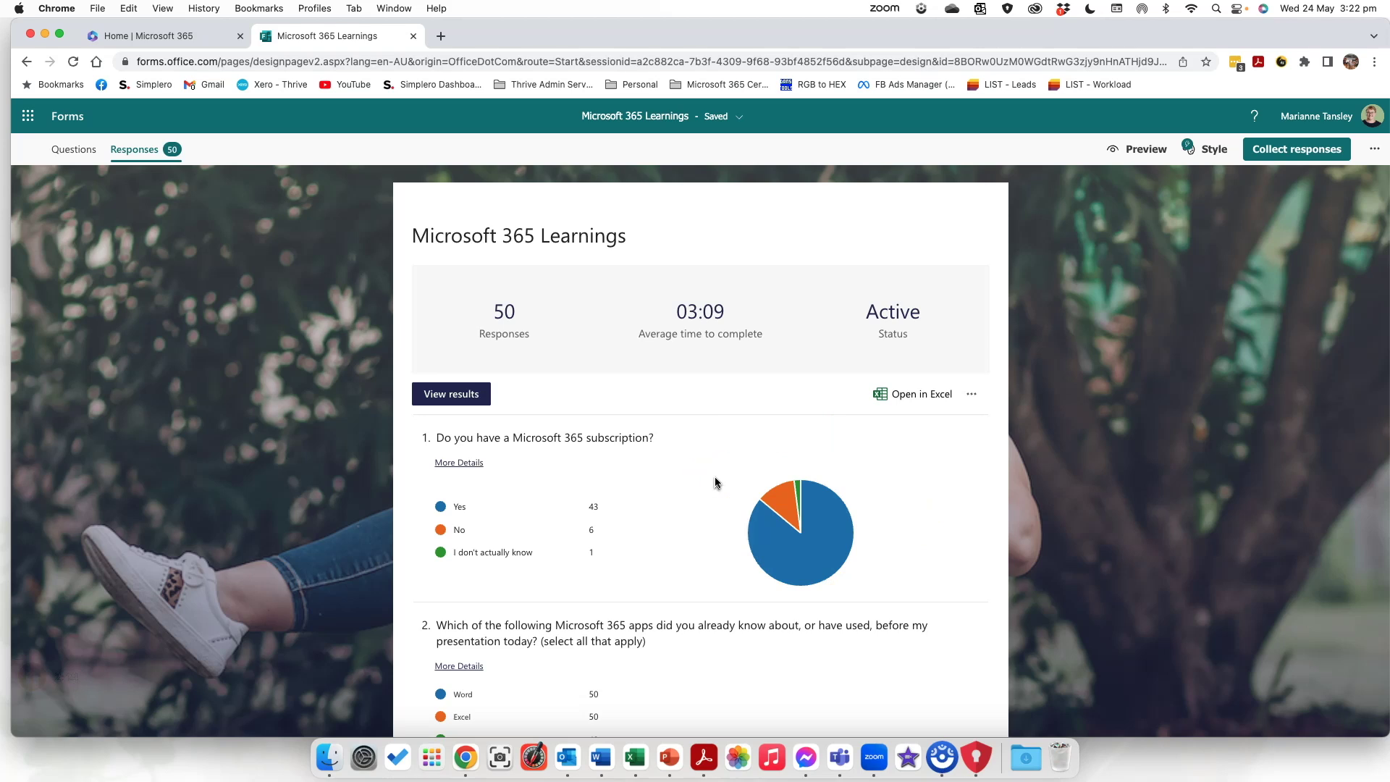
click(499, 758)
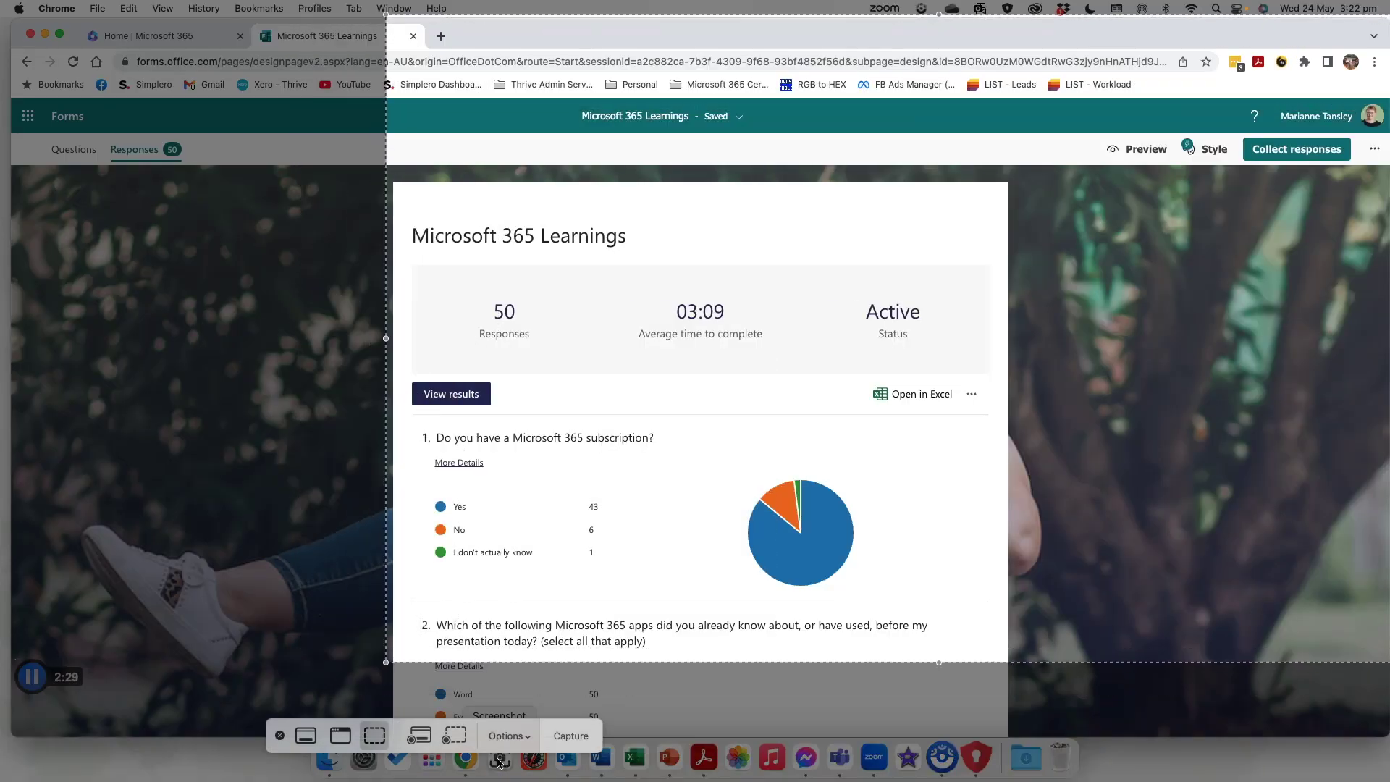
drag(381, 43, 736, 469)
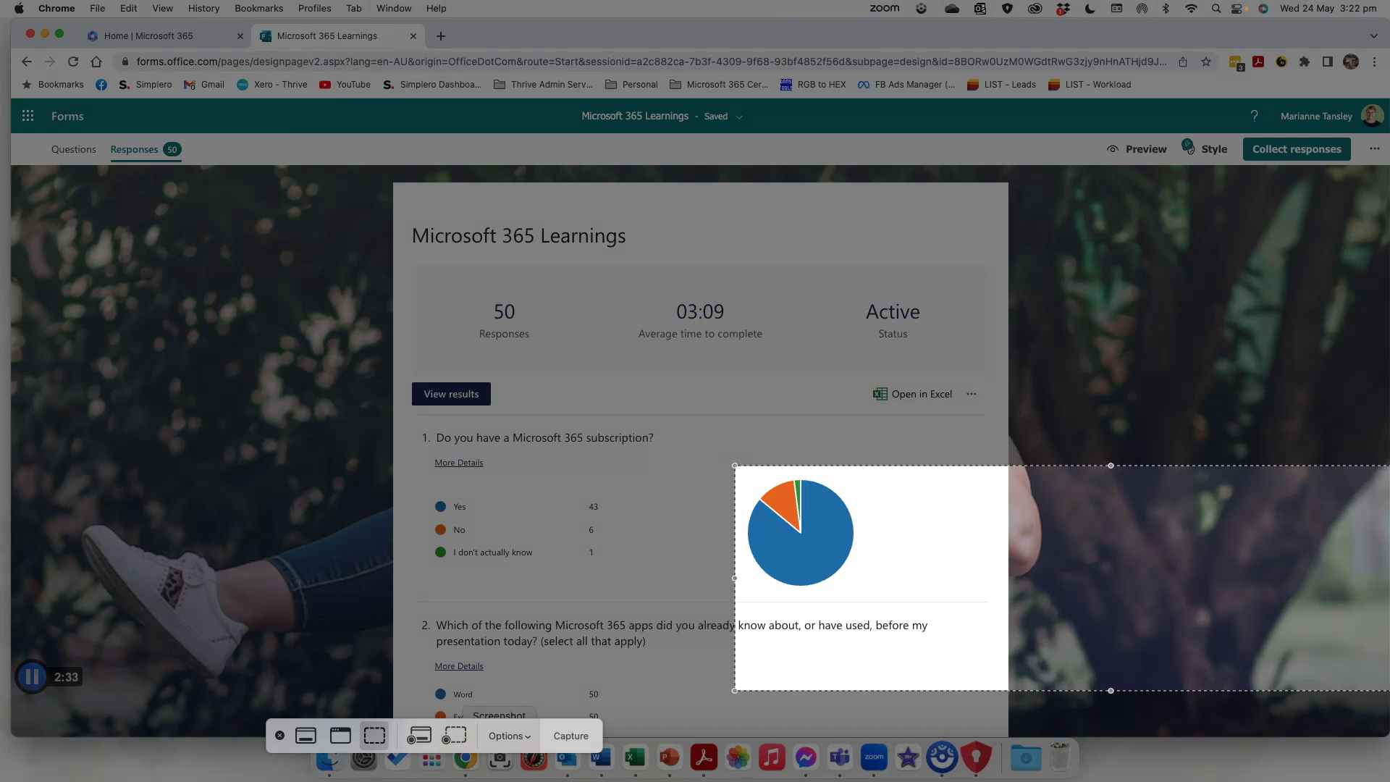
drag(1389, 689, 859, 589)
drag(732, 519, 424, 518)
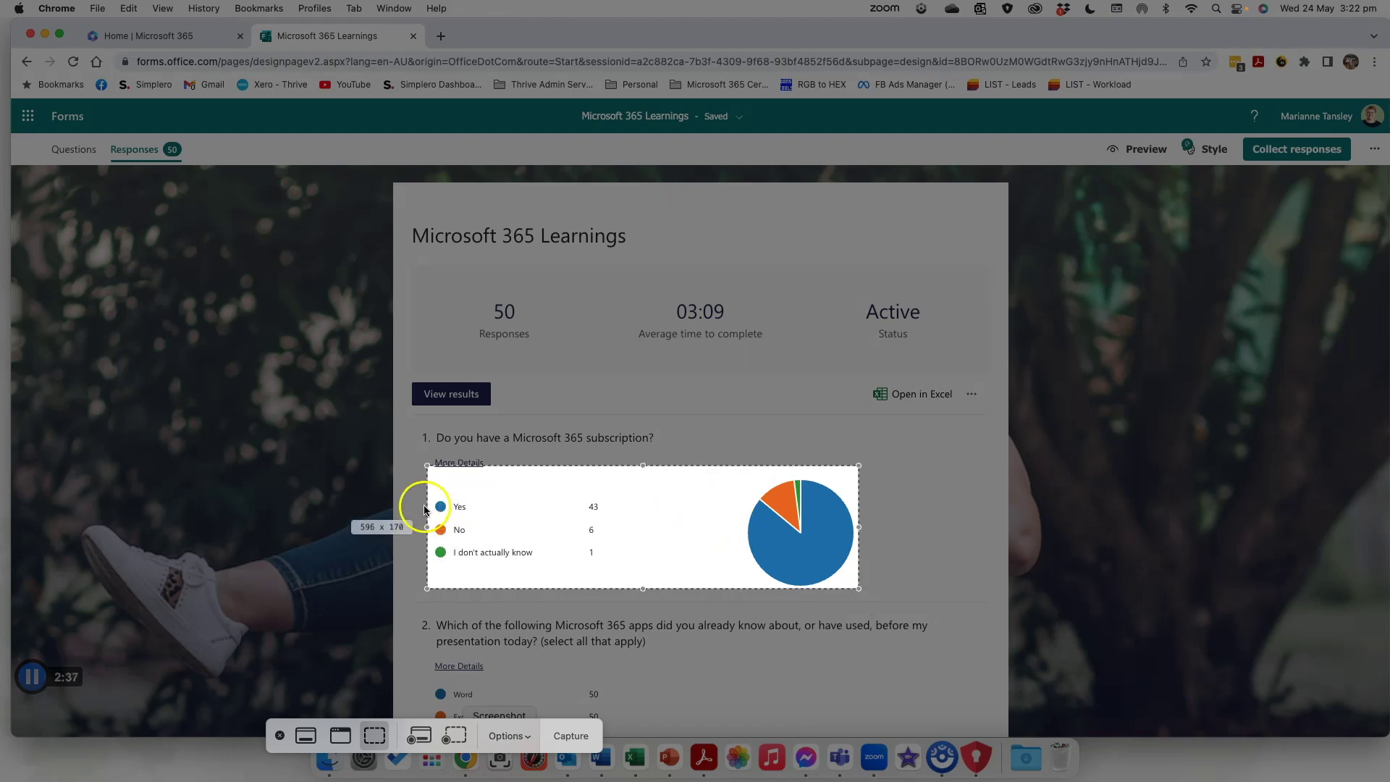
drag(641, 465, 635, 474)
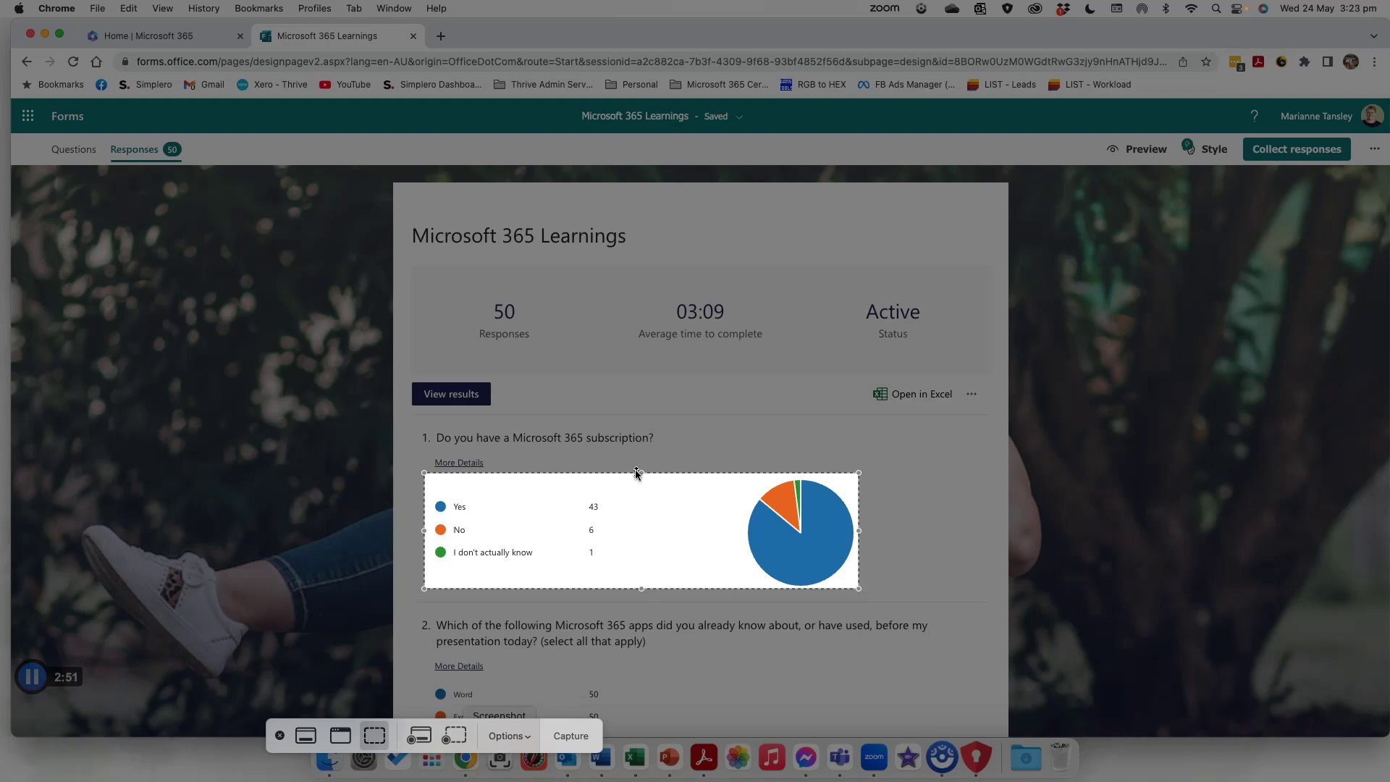
click(279, 735)
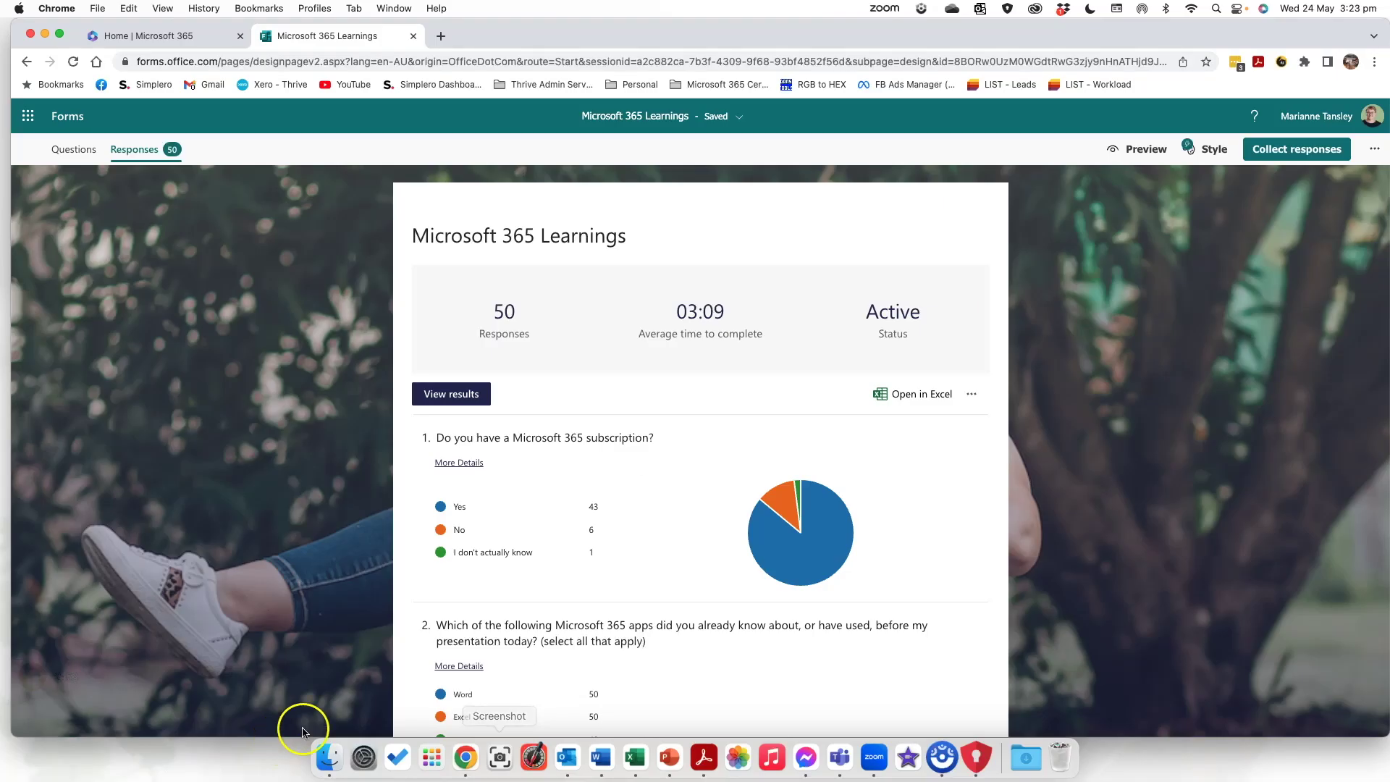
Copy question 2's app-familiarity bar chart (Word and Excel 50, PowerPoint 49) as an image
scroll(727, 500, down, 1)
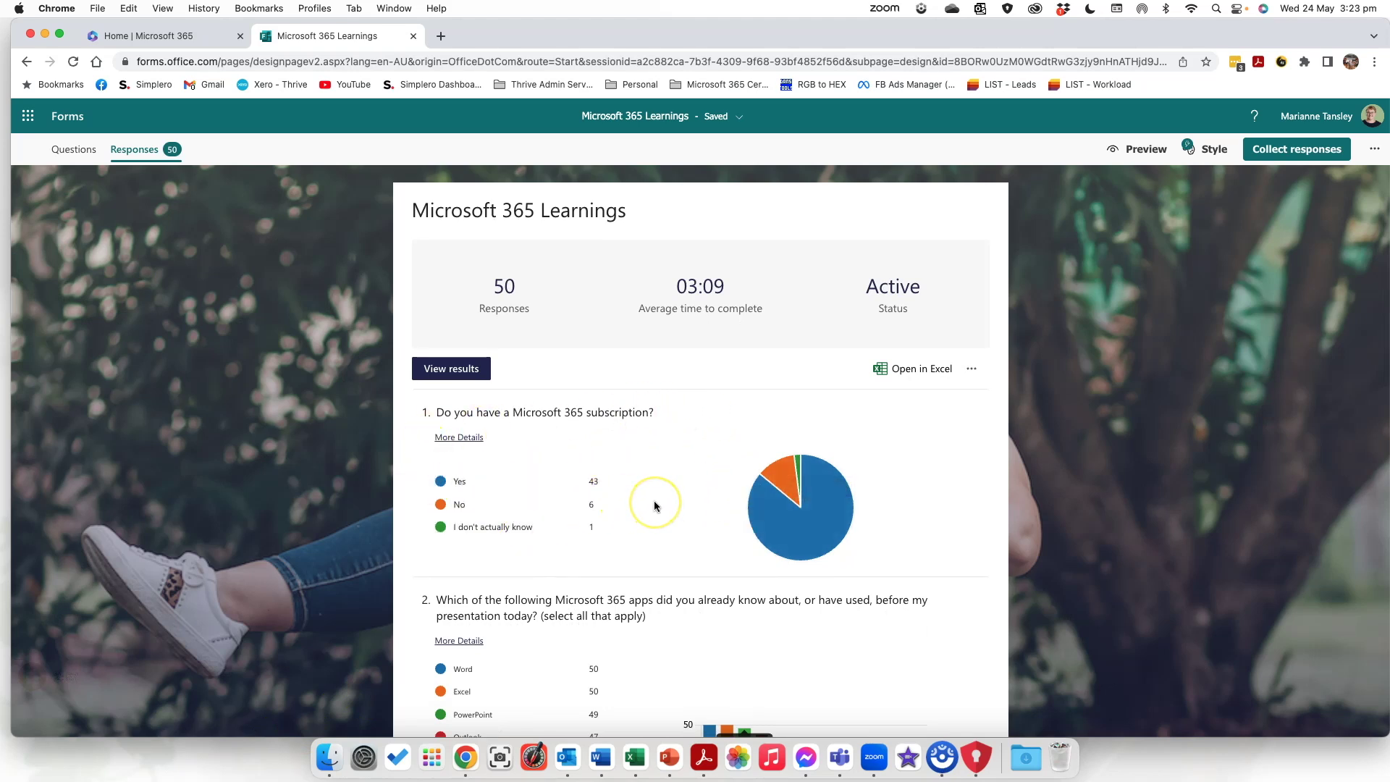
scroll(654, 504, down, 5)
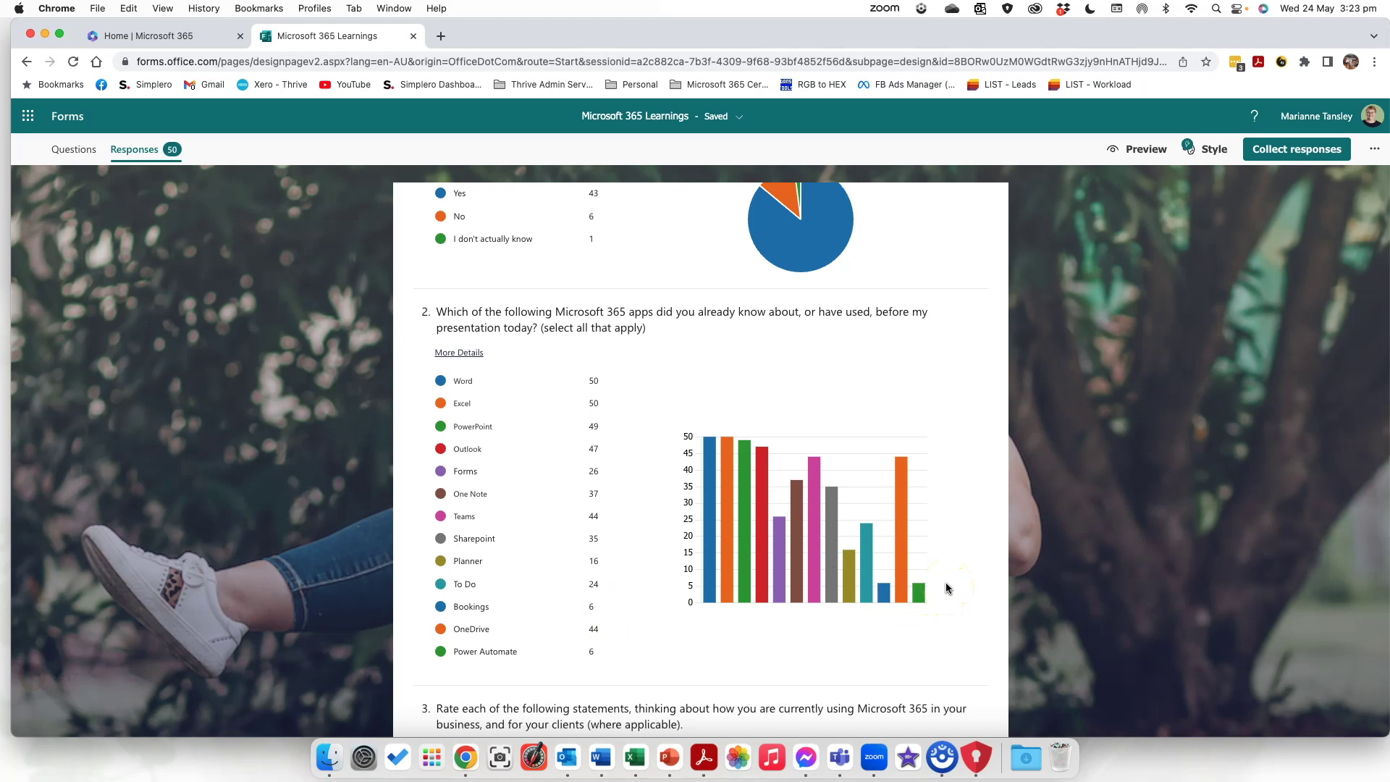
right_click(917, 592)
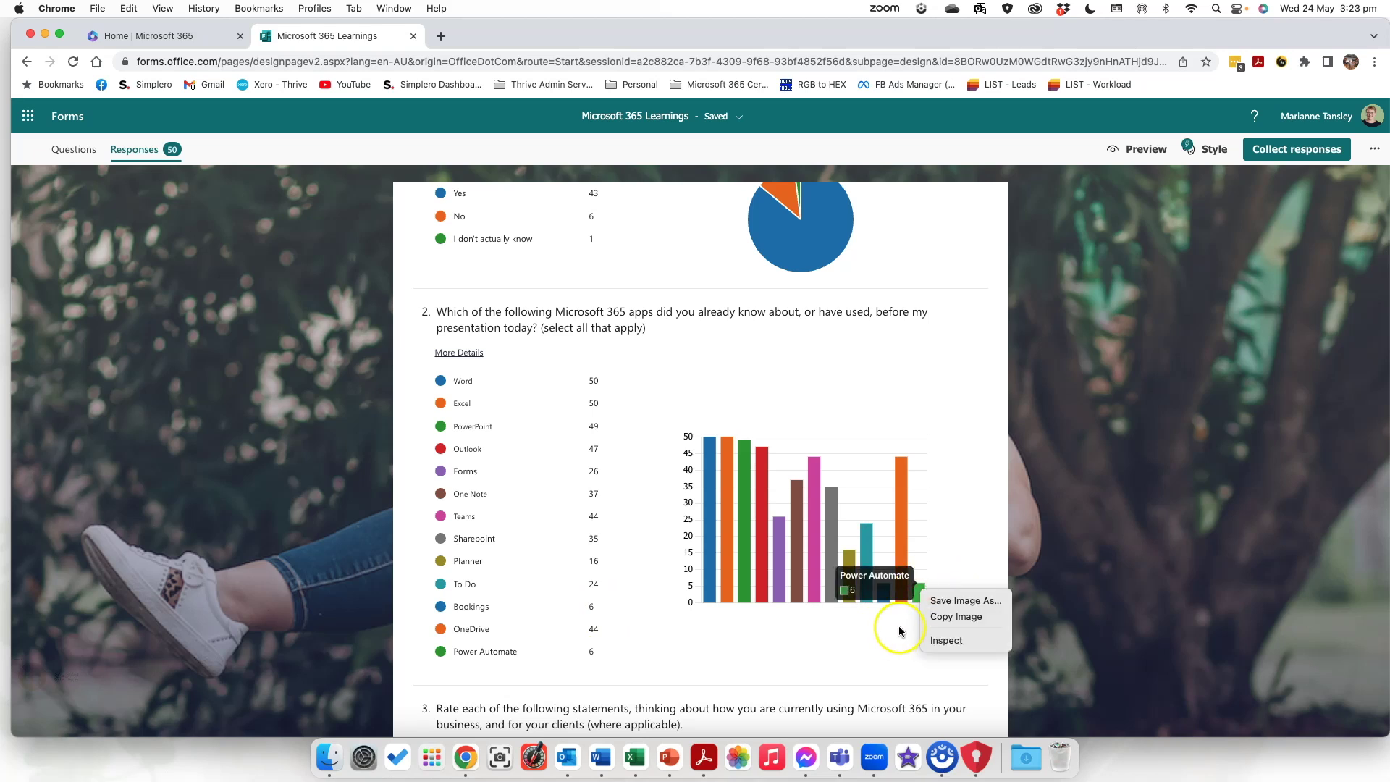
click(951, 620)
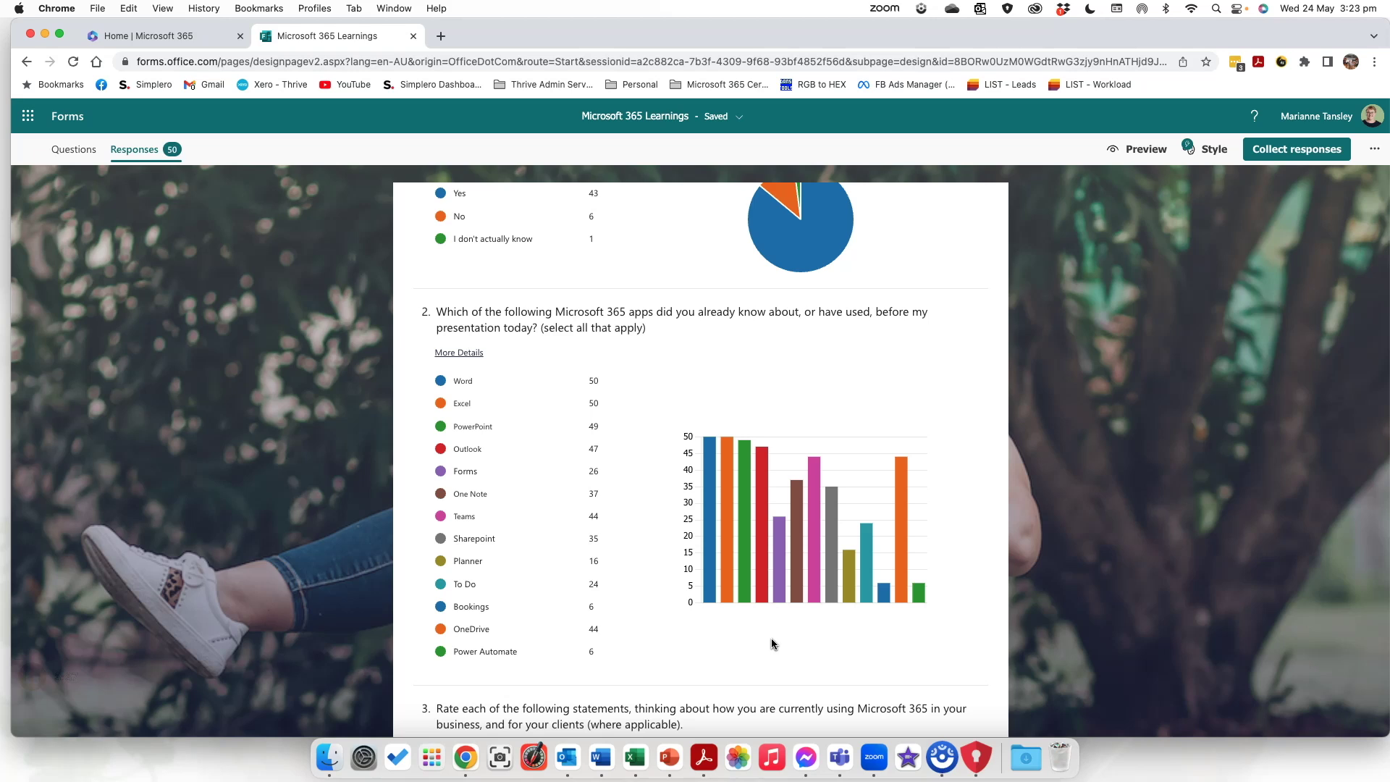
click(818, 657)
scroll(806, 646, down, 3)
mouse_move(712, 406)
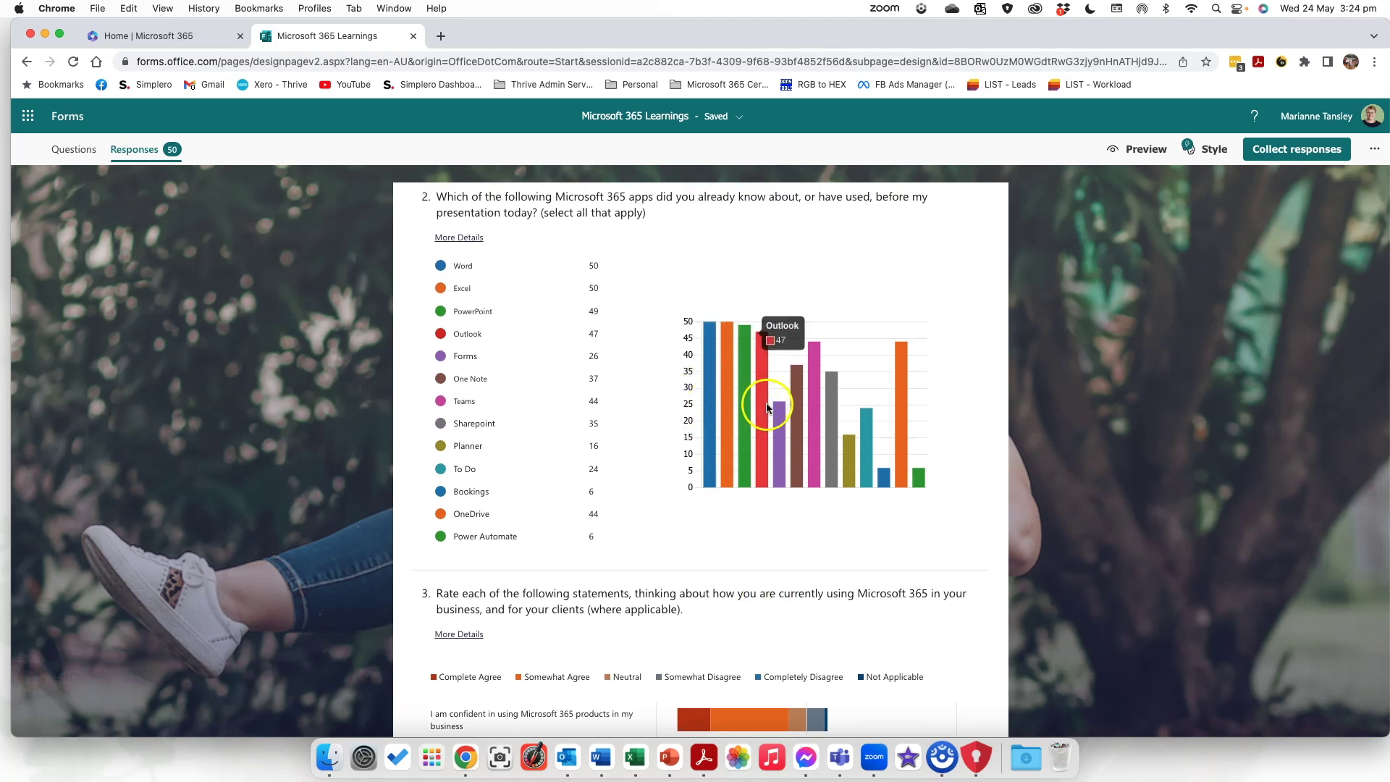
mouse_move(800, 416)
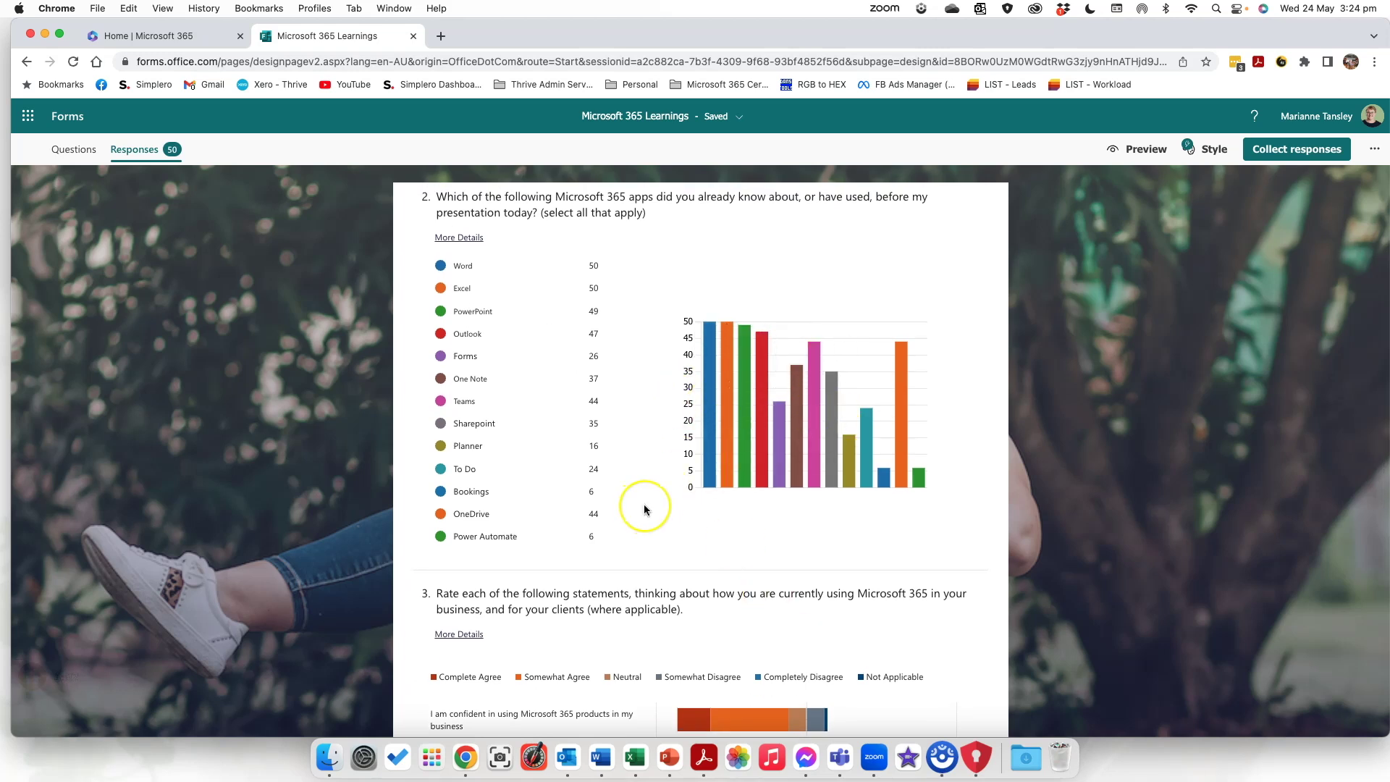
scroll(644, 506, down, 1)
scroll(644, 509, down, 5)
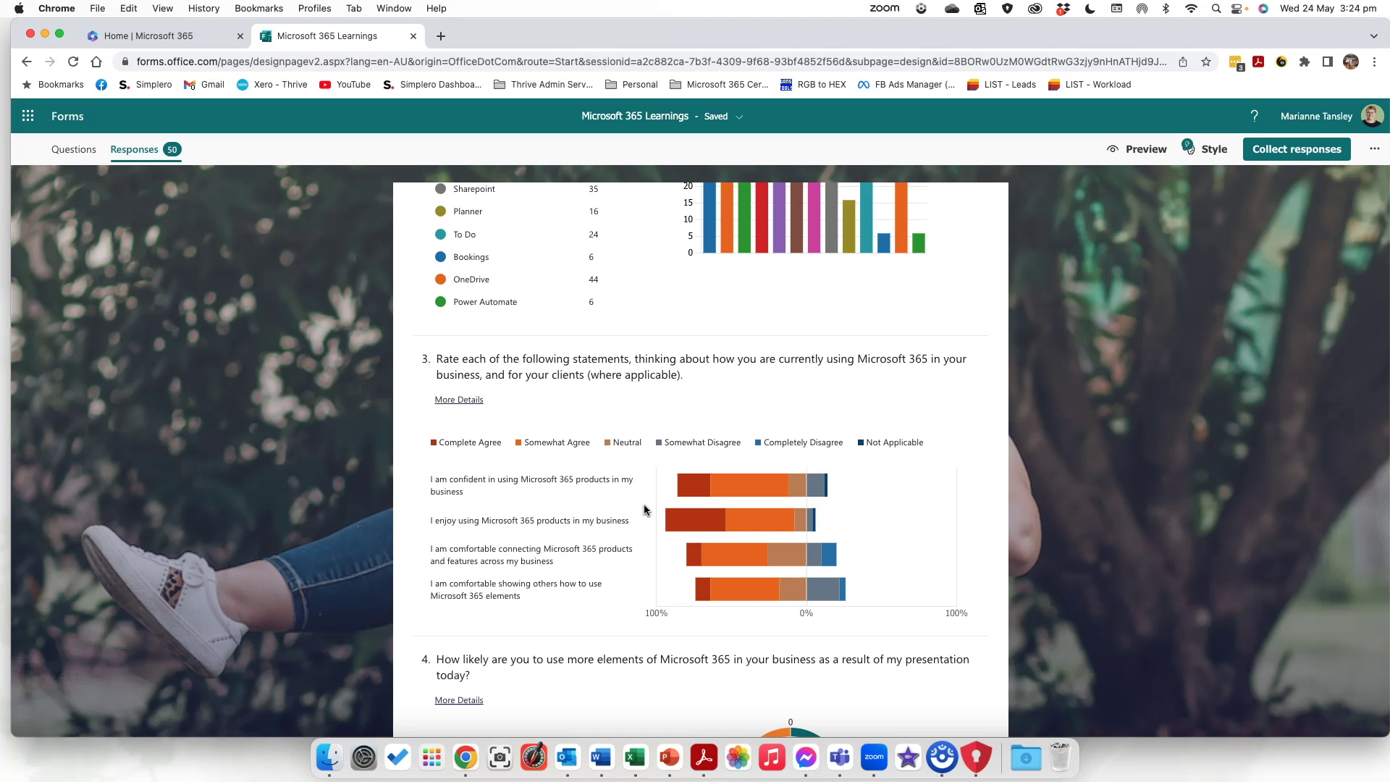
mouse_move(731, 479)
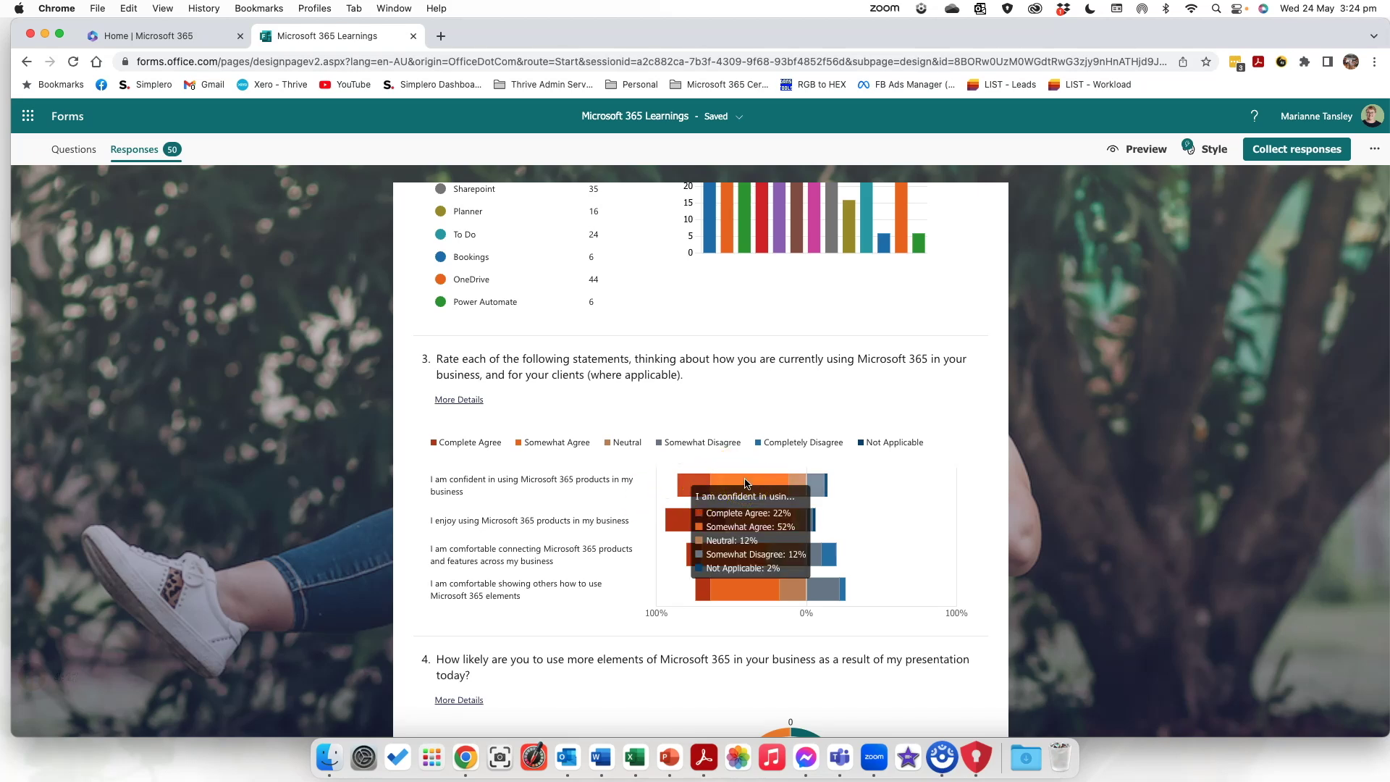
click(492, 488)
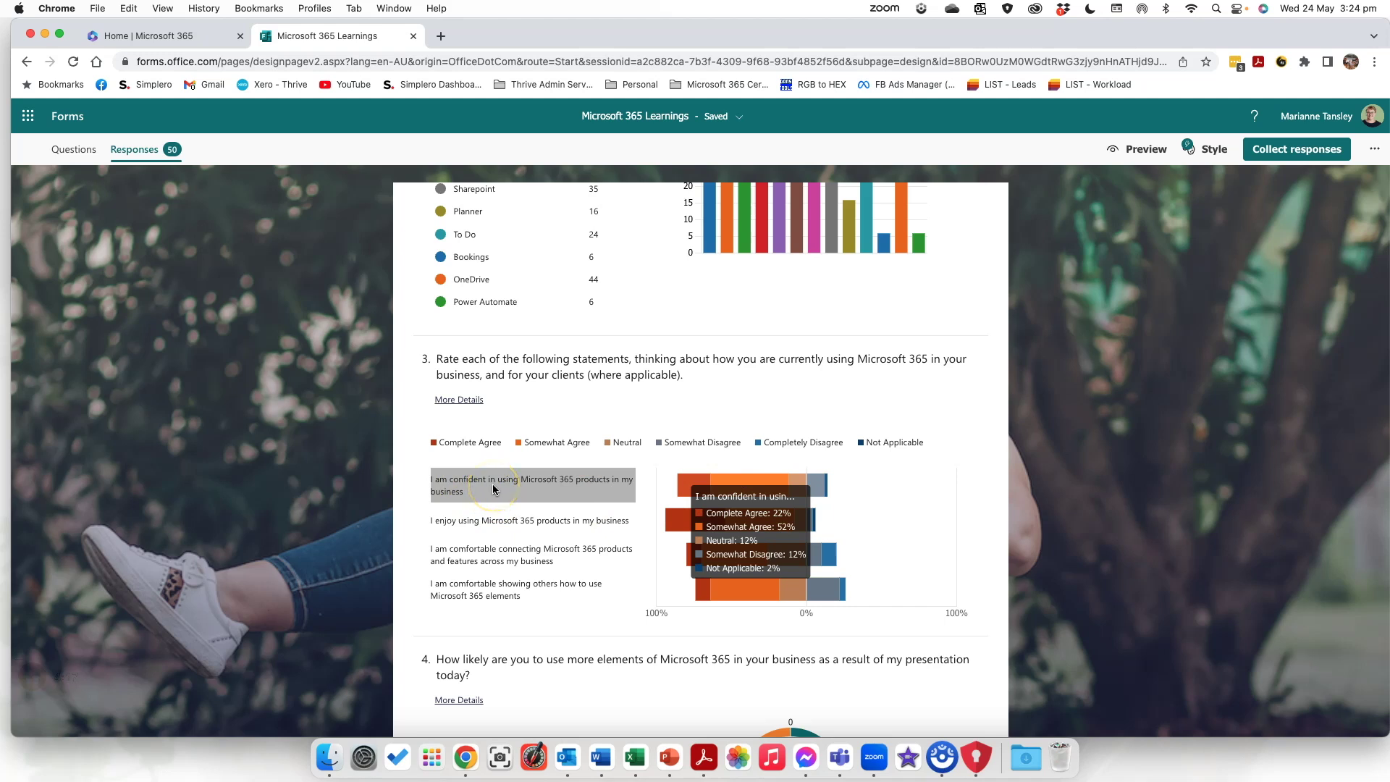
click(796, 524)
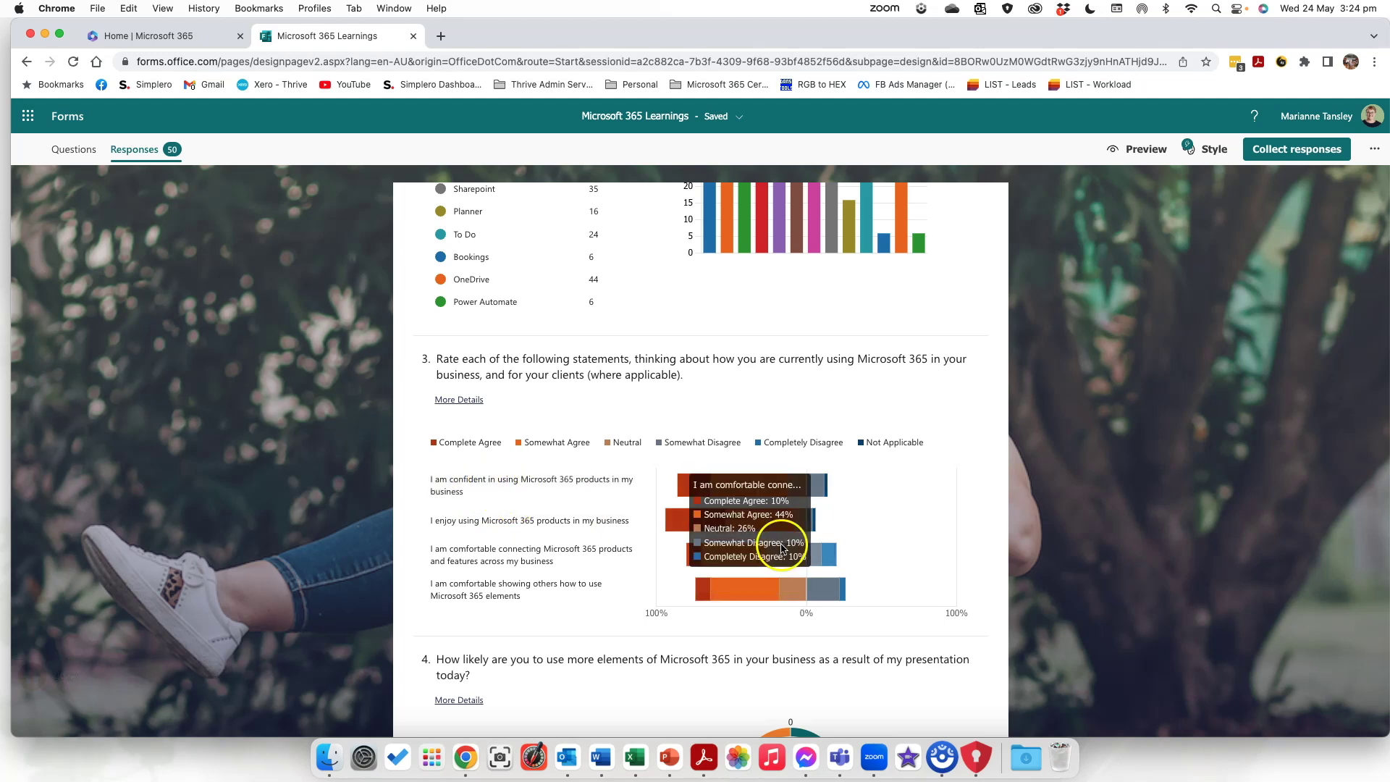
click(764, 483)
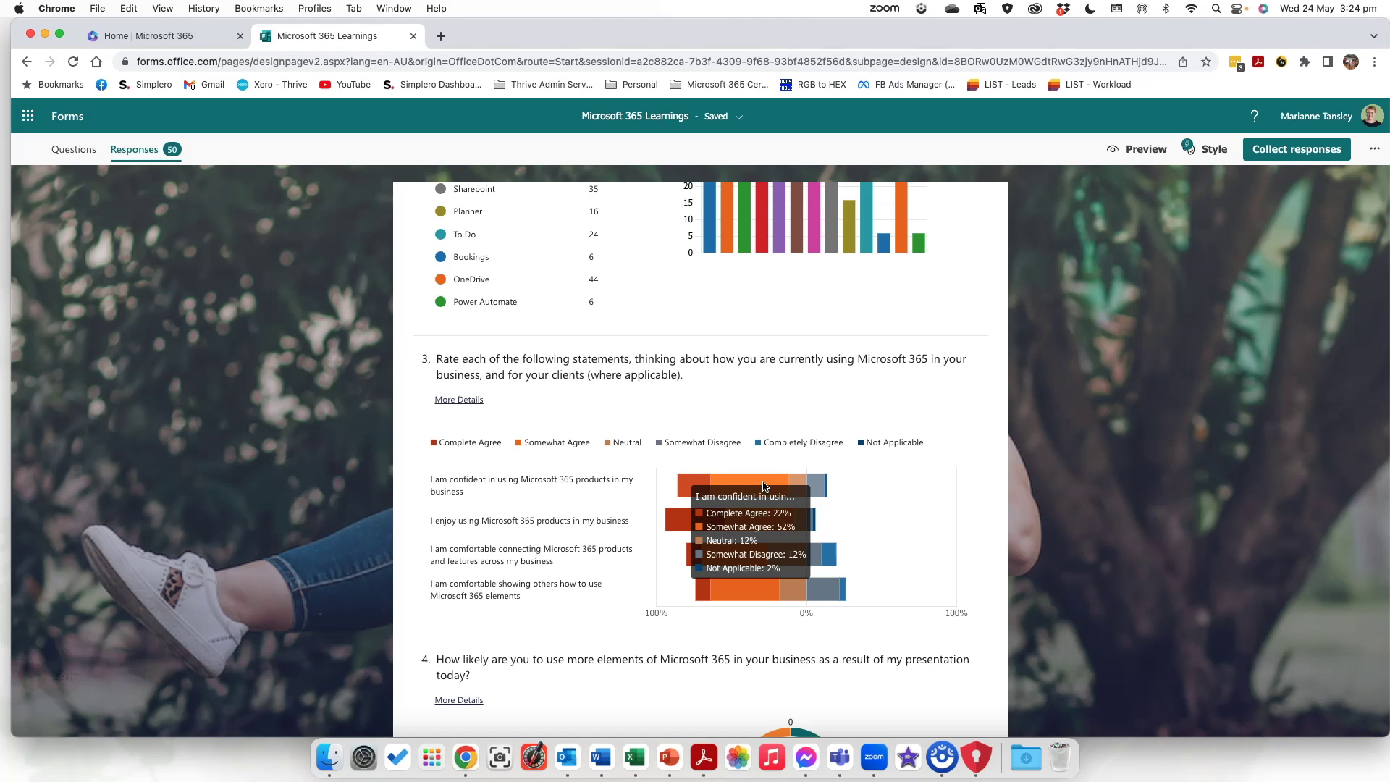
scroll(762, 481, up, 1)
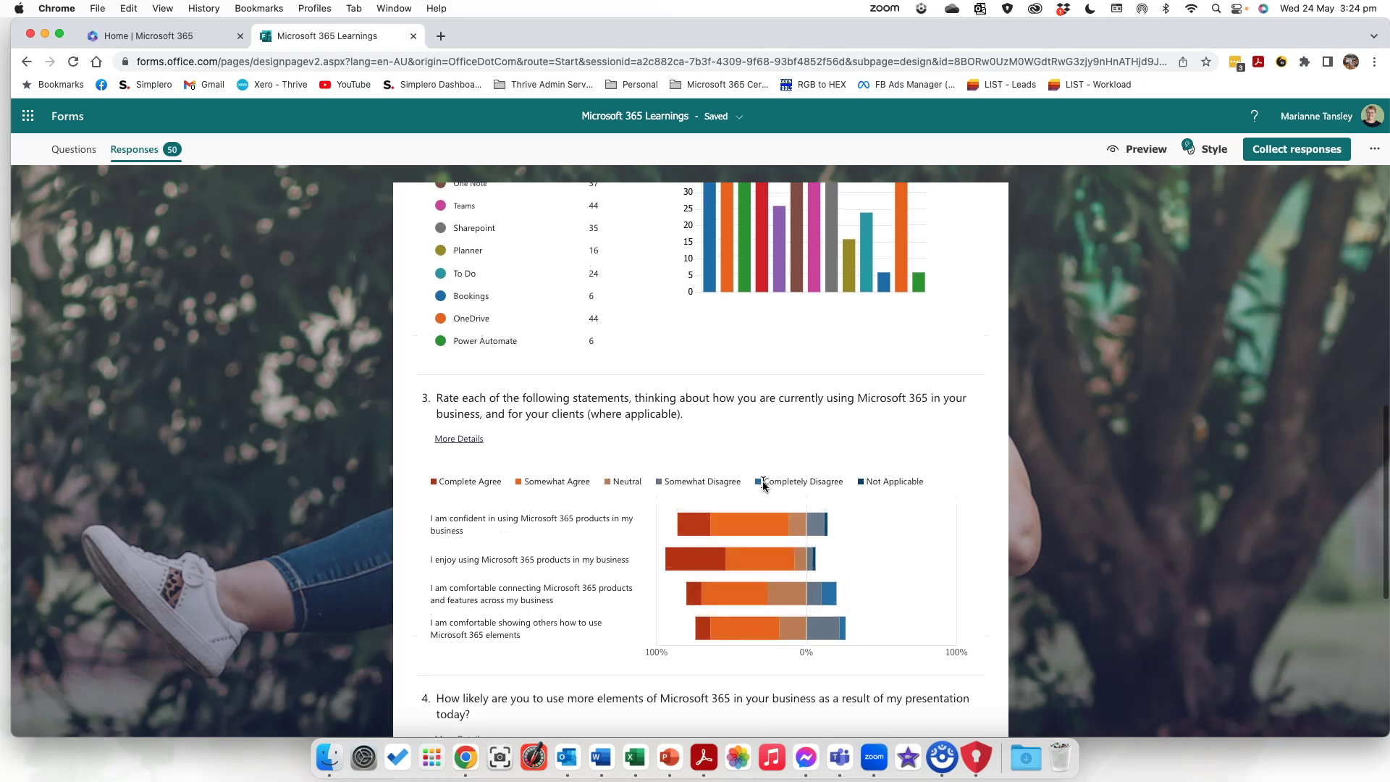
click(926, 536)
scroll(924, 537, down, 6)
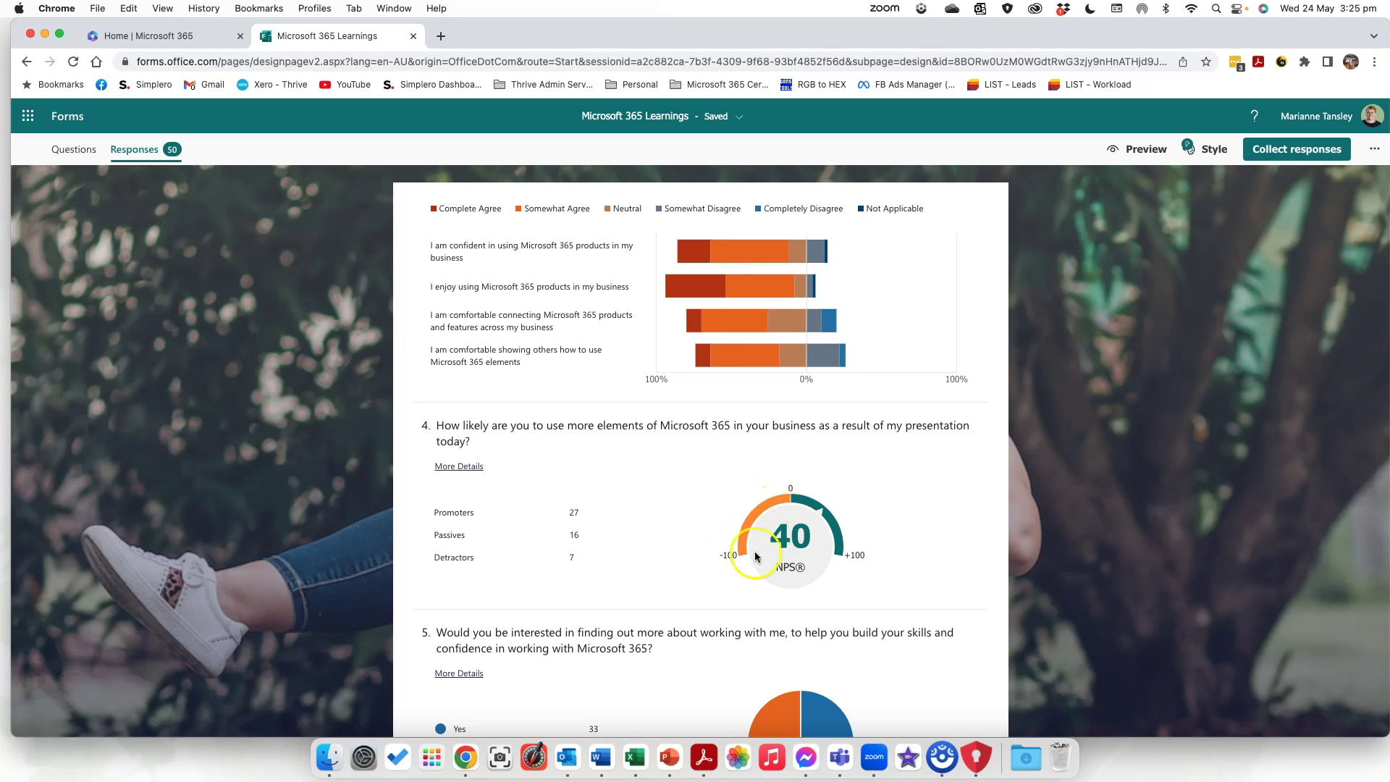
click(787, 554)
scroll(789, 540, down, 3)
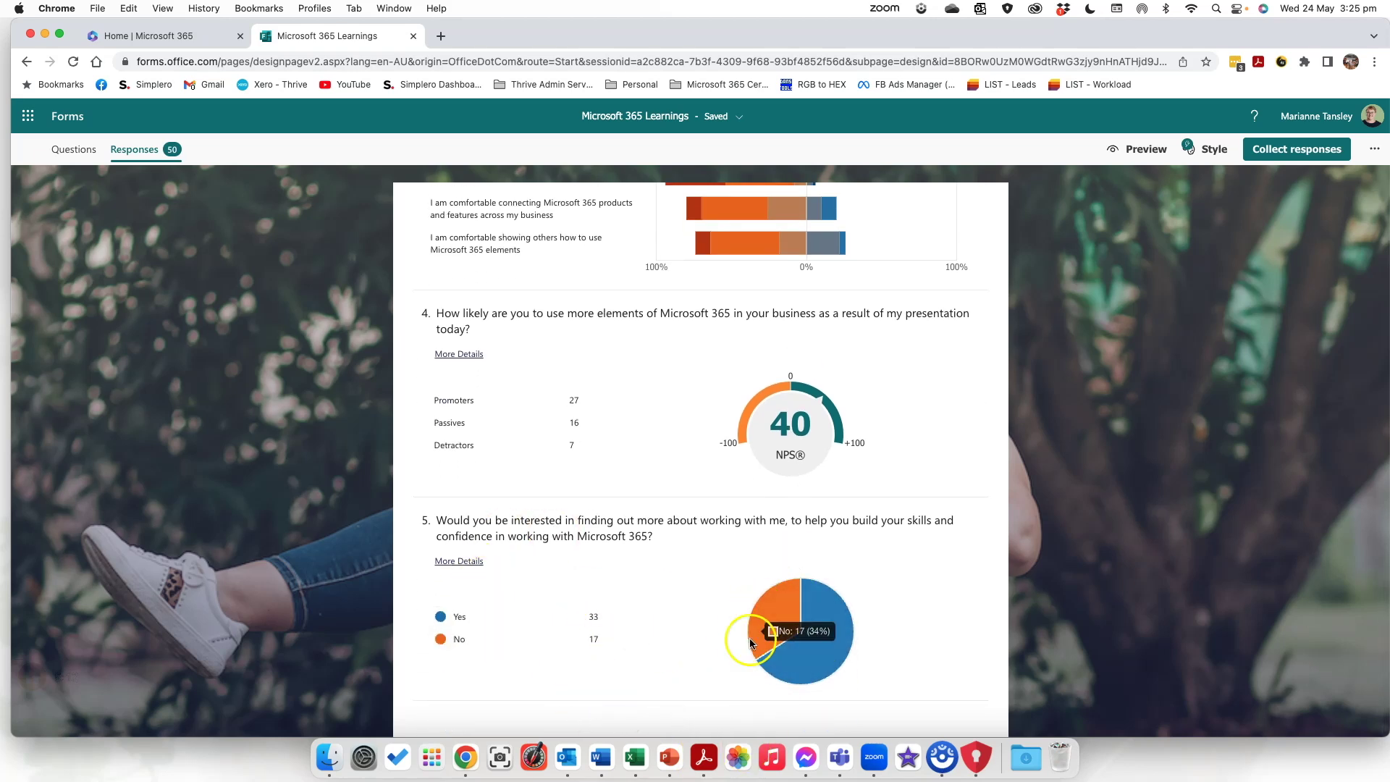
scroll(666, 634, up, 15)
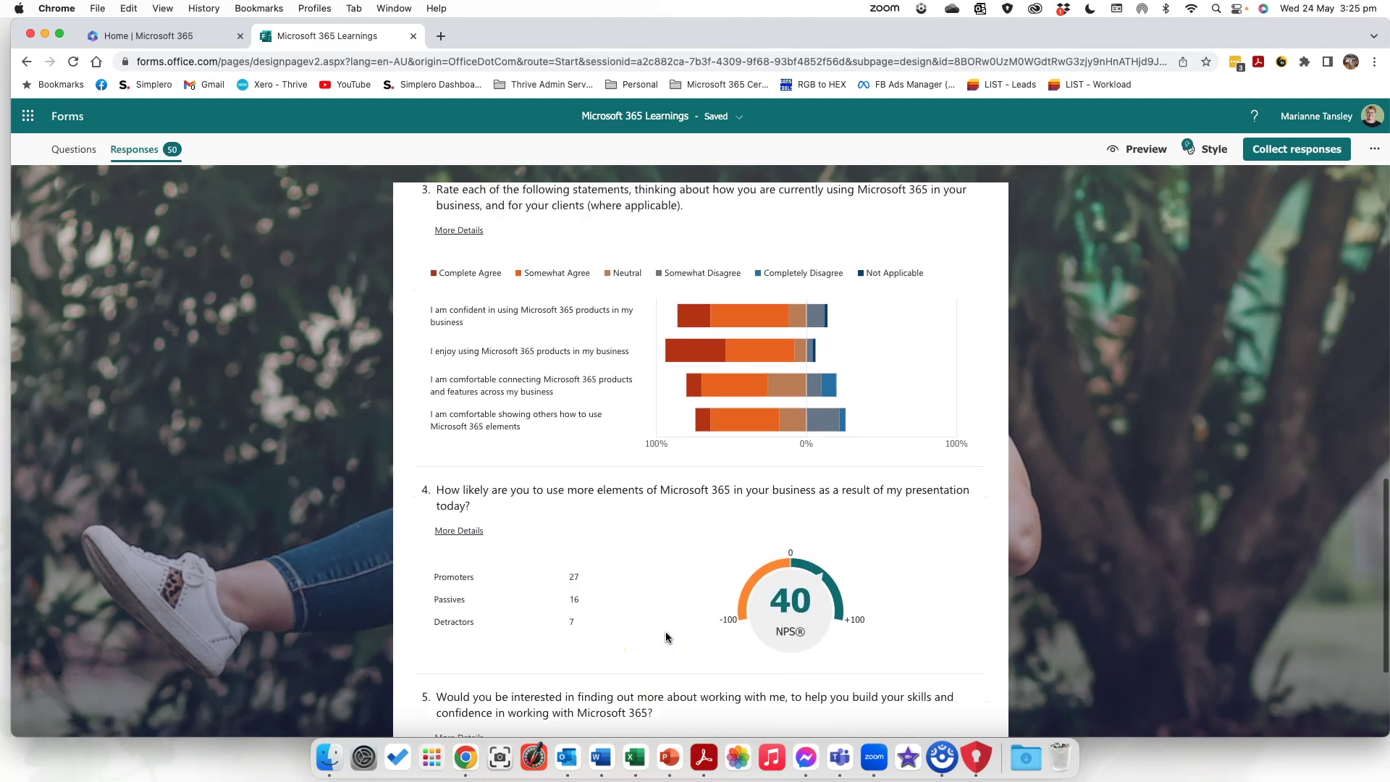
scroll(663, 635, up, 2)
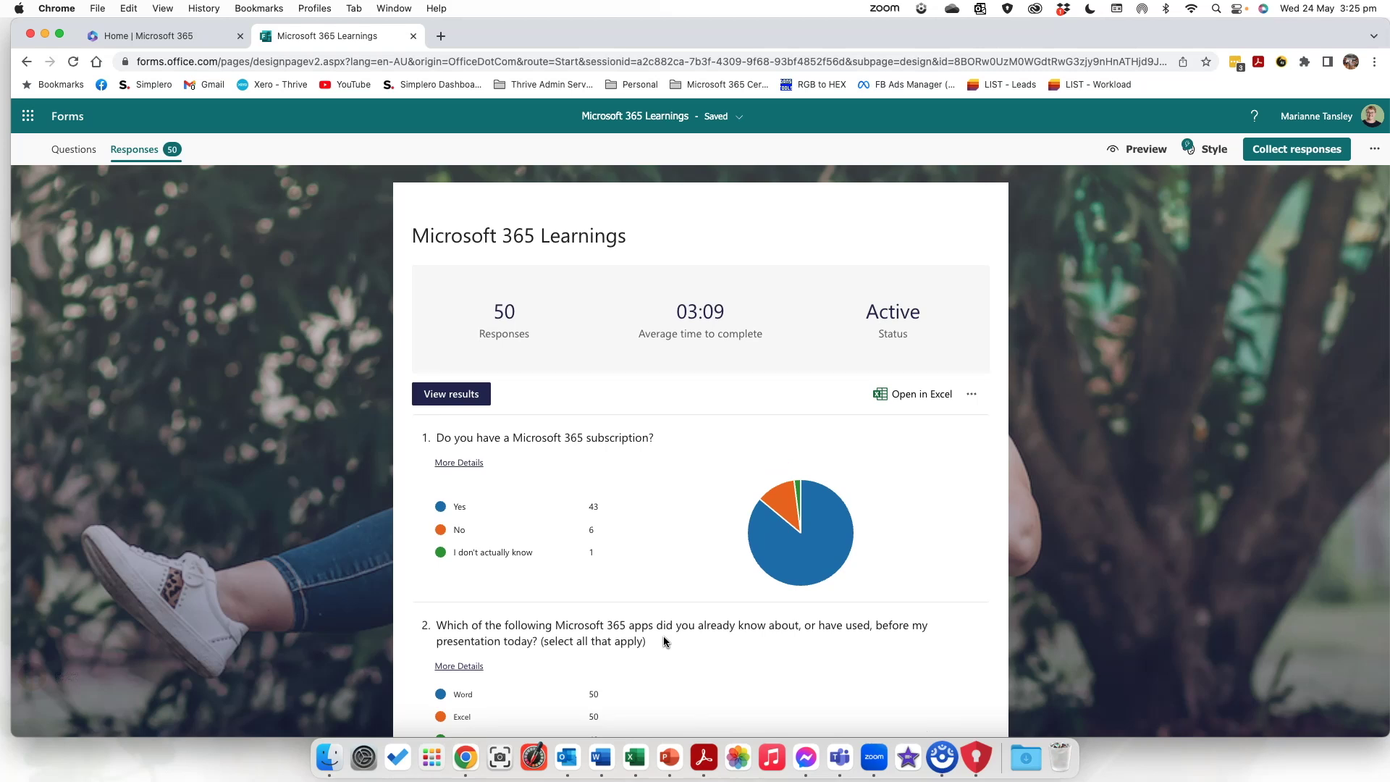
click(459, 397)
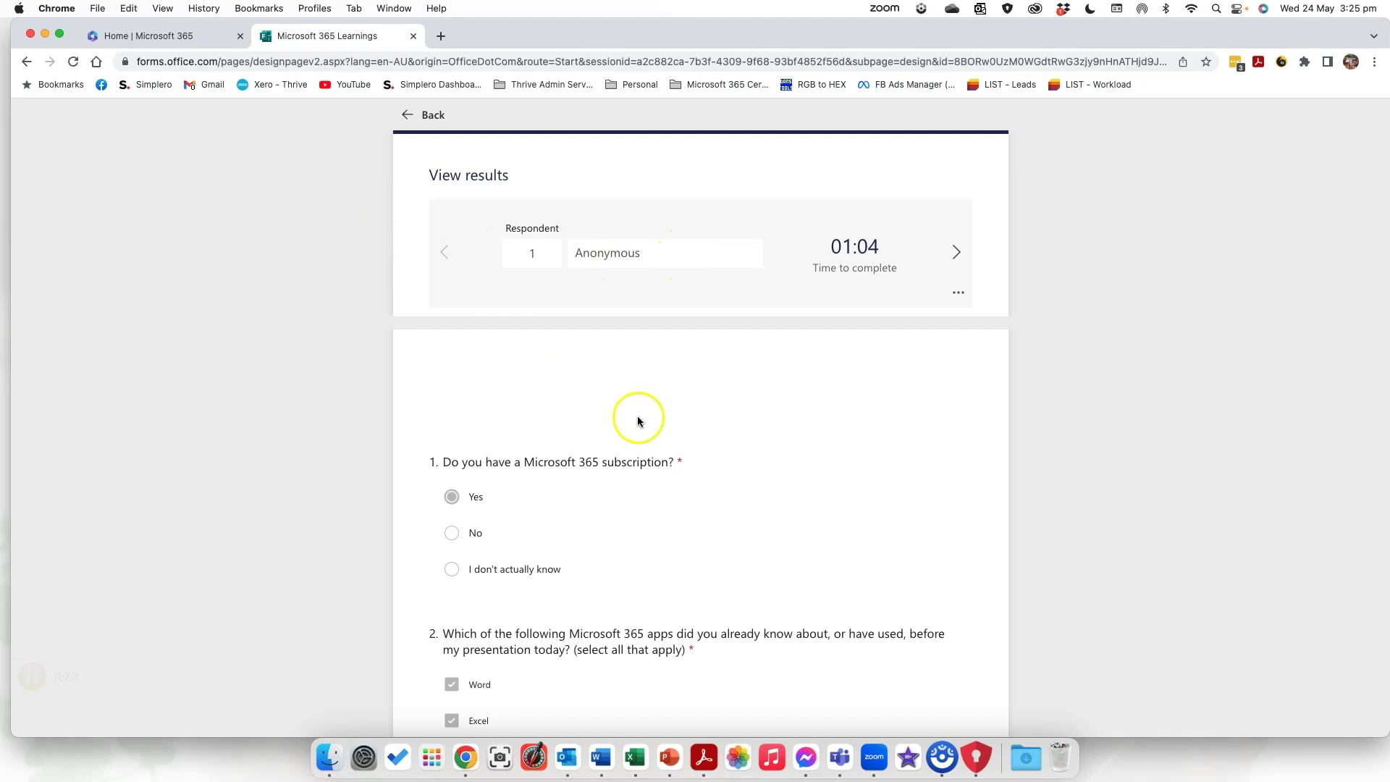
scroll(633, 427, down, 3)
scroll(632, 433, down, 10)
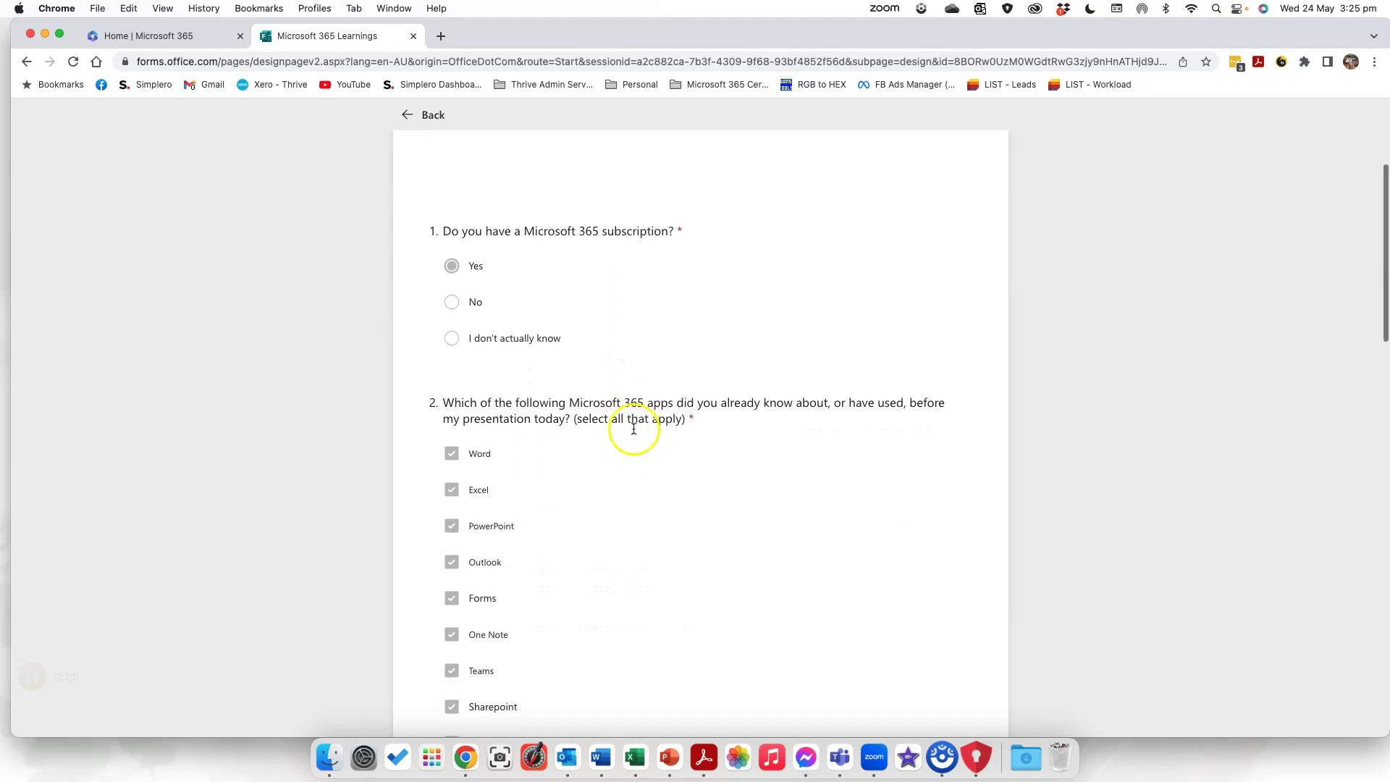
scroll(633, 433, up, 13)
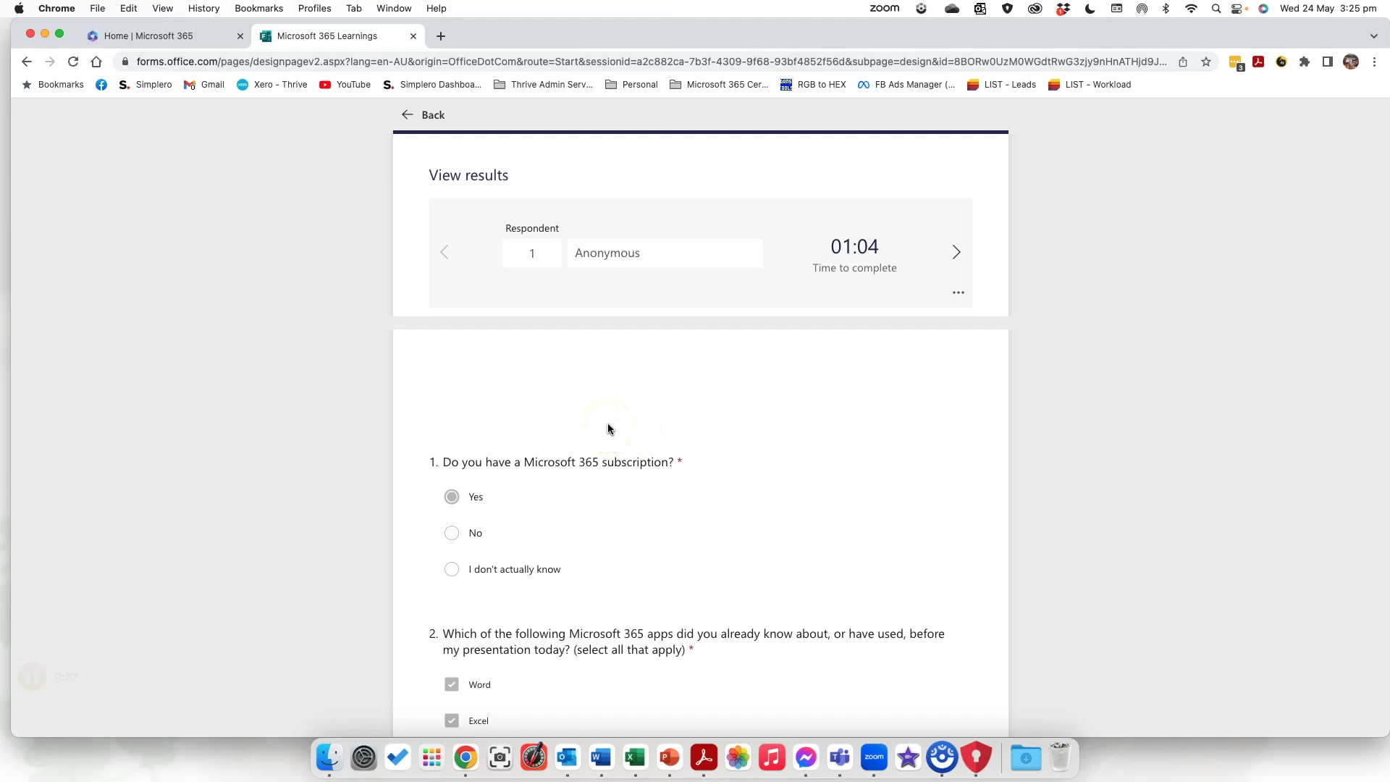
scroll(608, 428, down, 10)
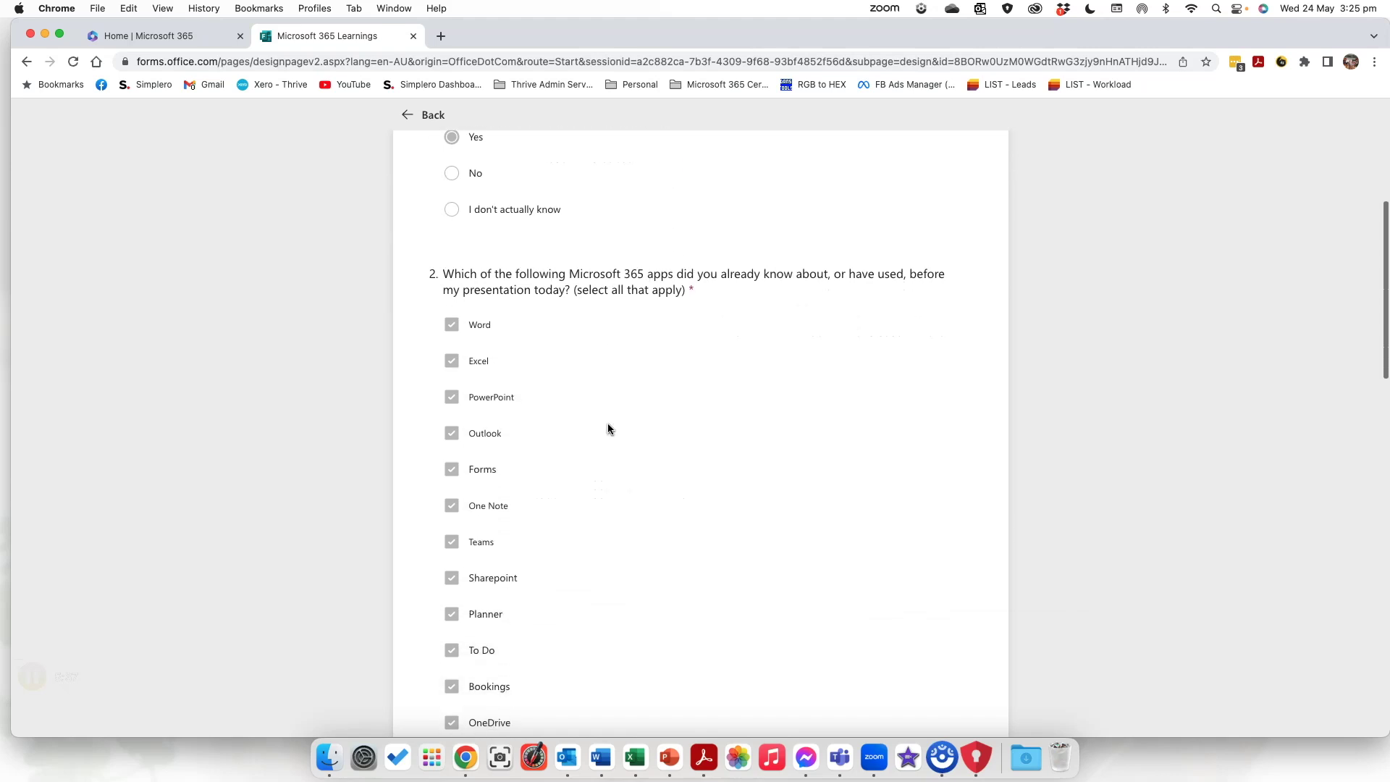
scroll(607, 428, down, 2)
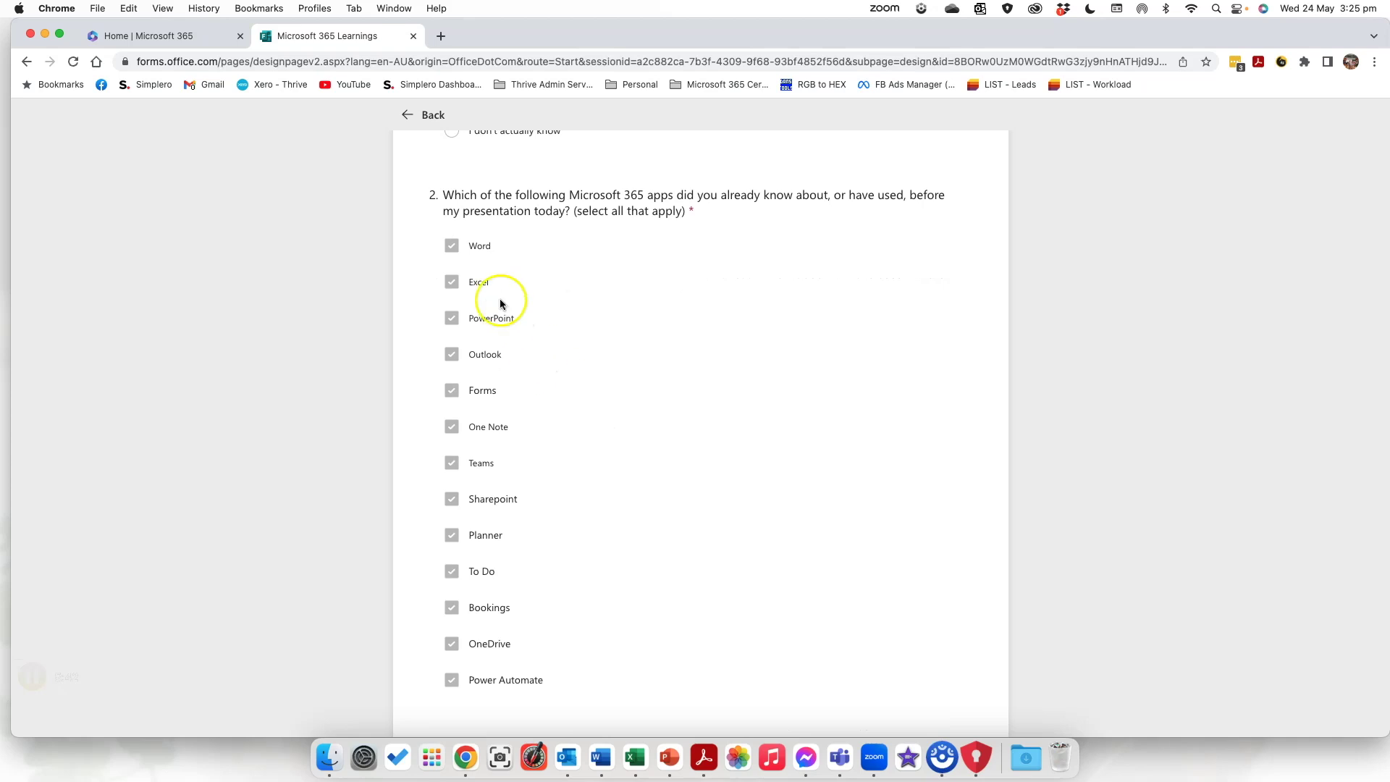
scroll(642, 546, up, 3)
scroll(737, 433, up, 7)
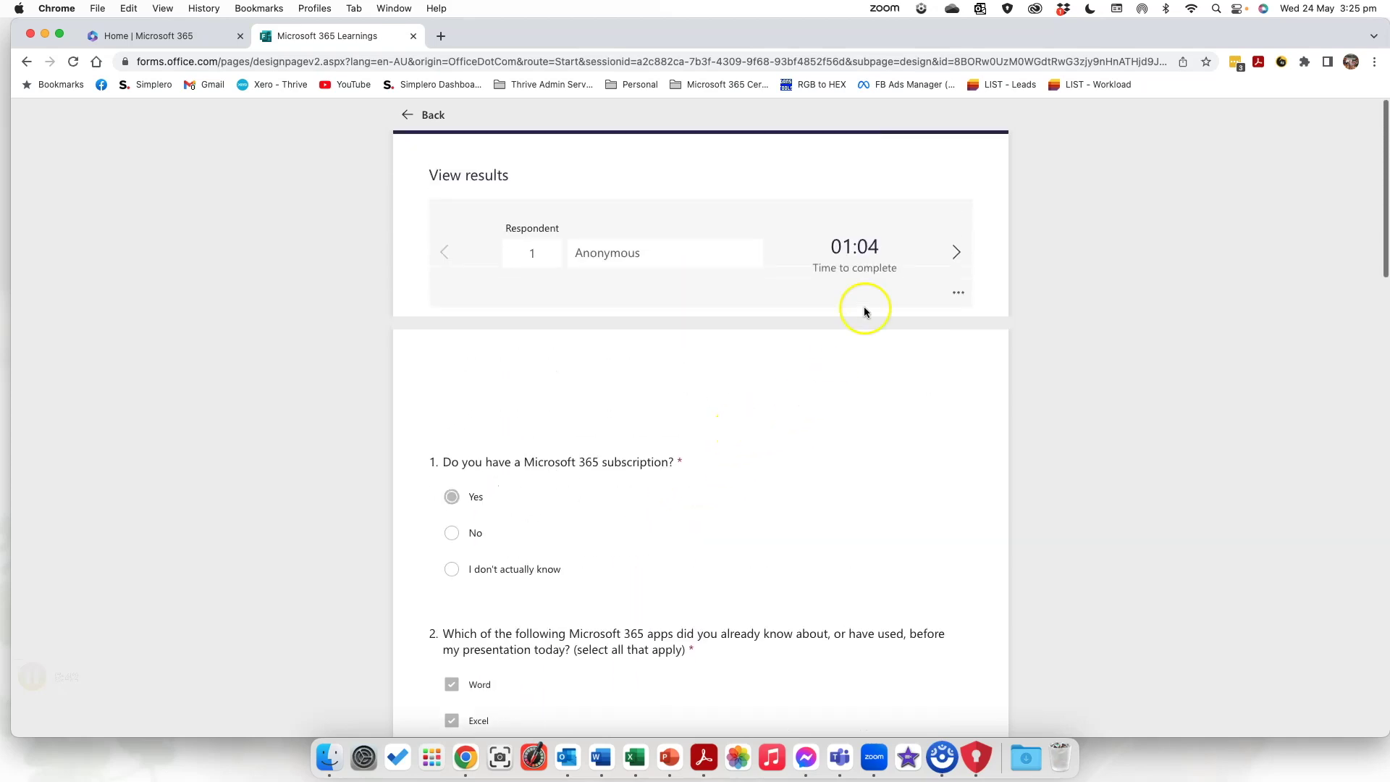
click(956, 253)
scroll(814, 388, down, 10)
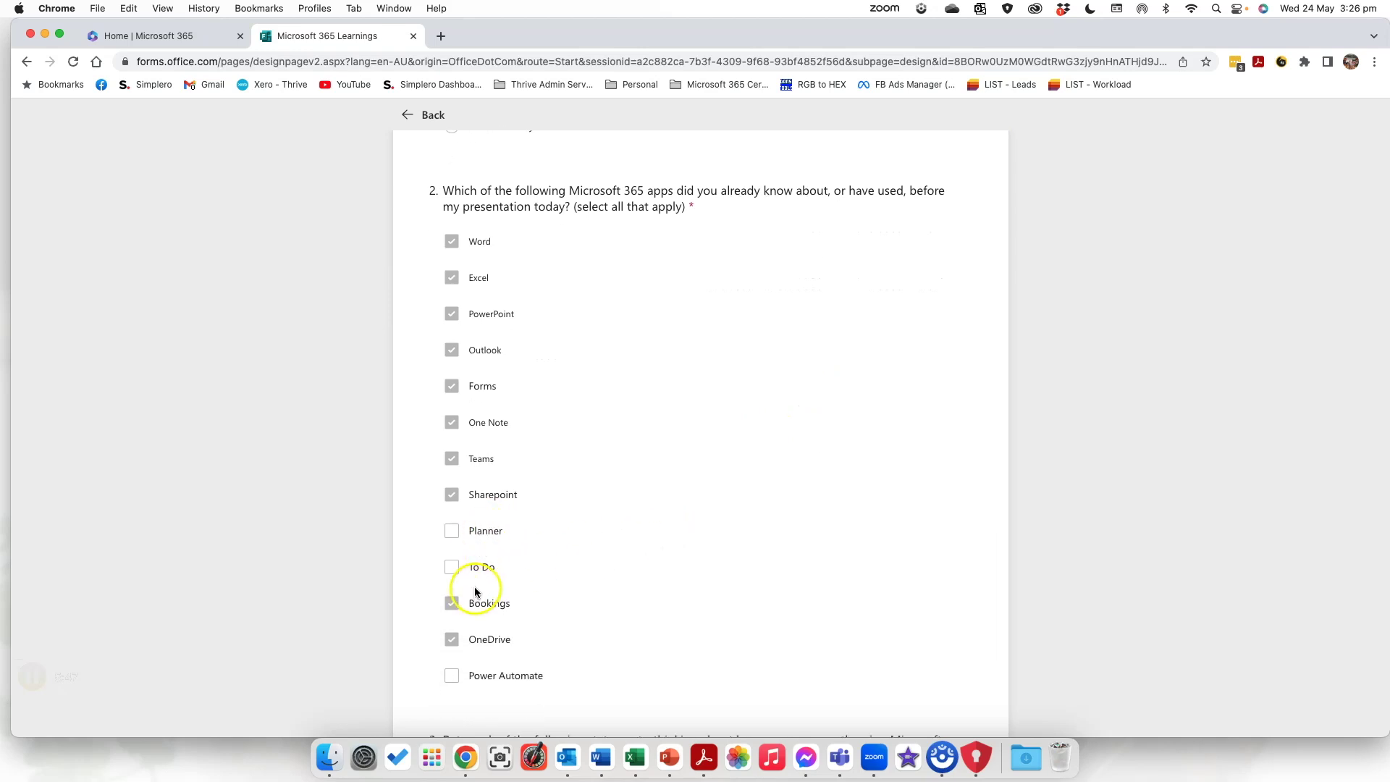
scroll(619, 666, down, 10)
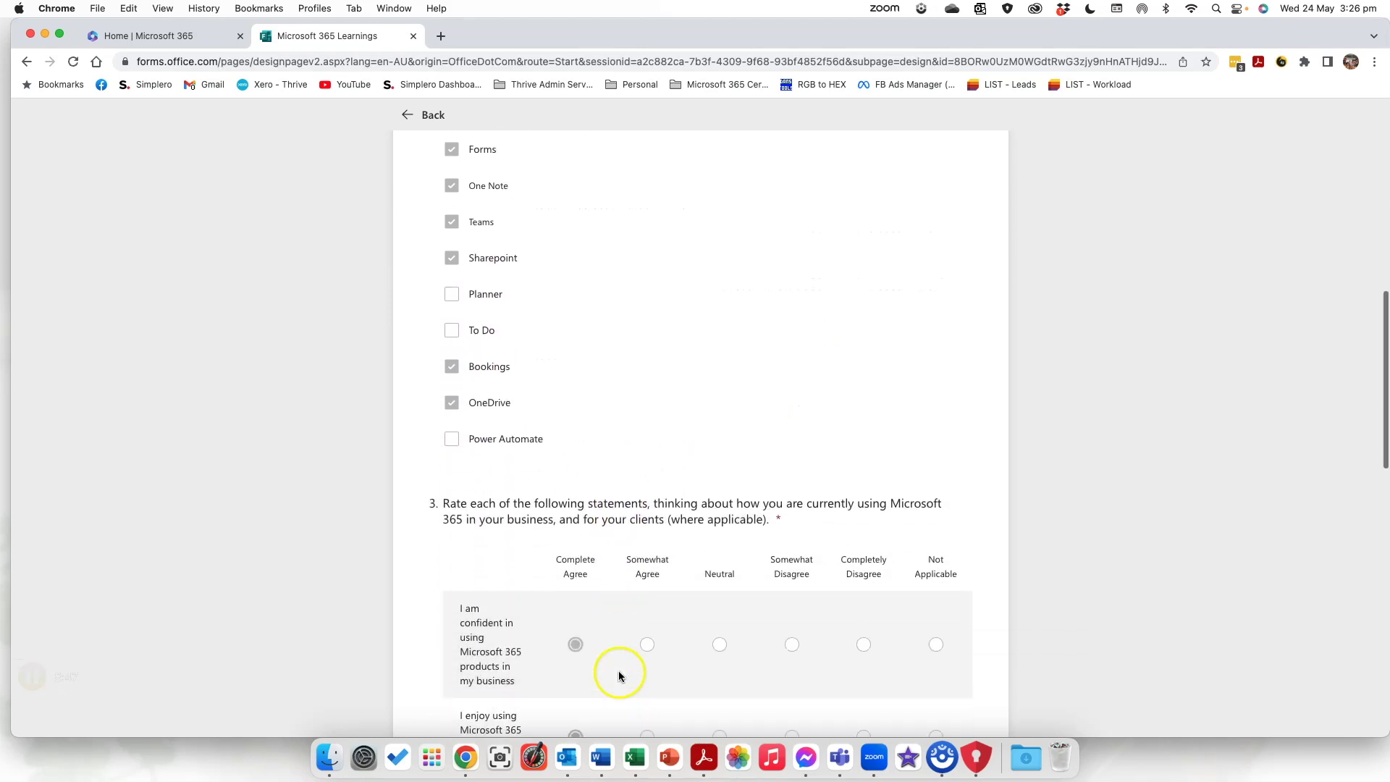
scroll(695, 638, down, 4)
scroll(680, 636, down, 6)
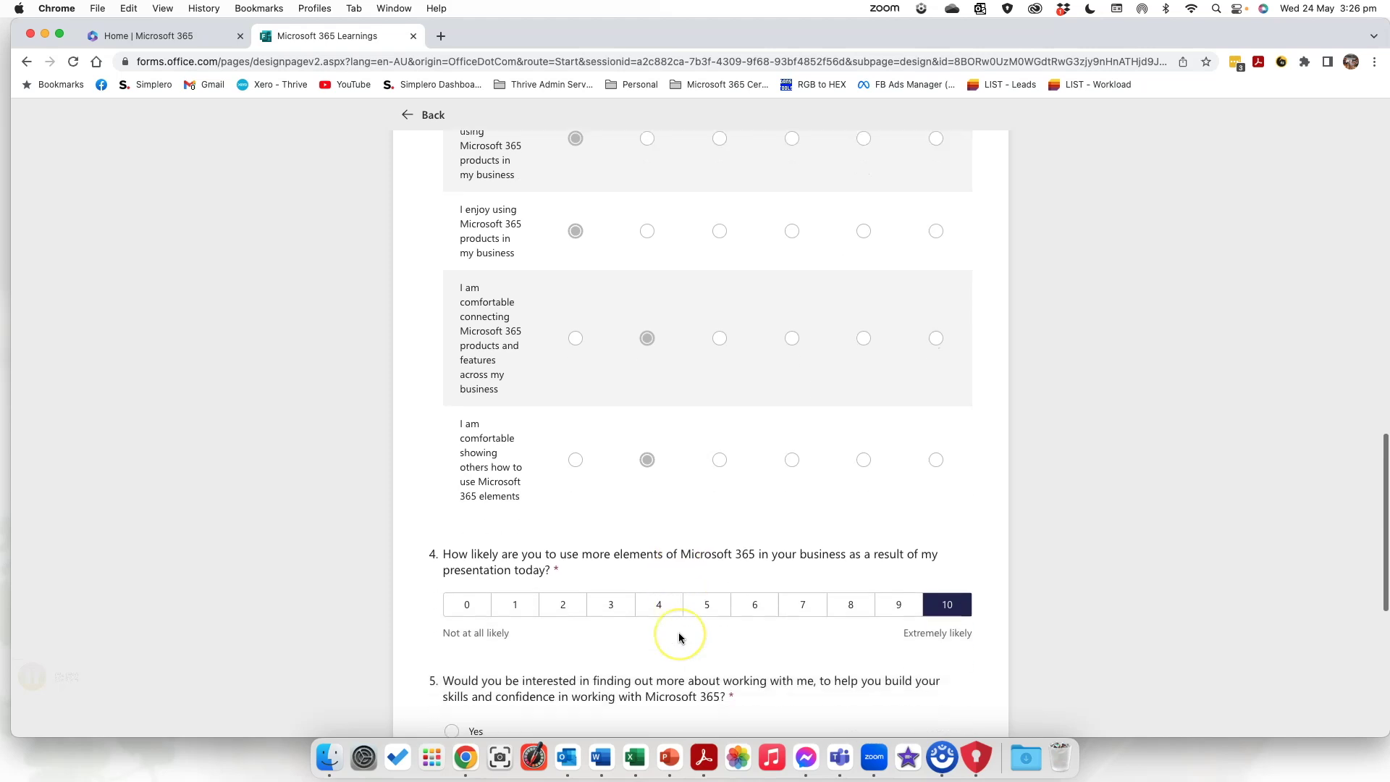
scroll(679, 637, down, 3)
scroll(679, 637, down, 5)
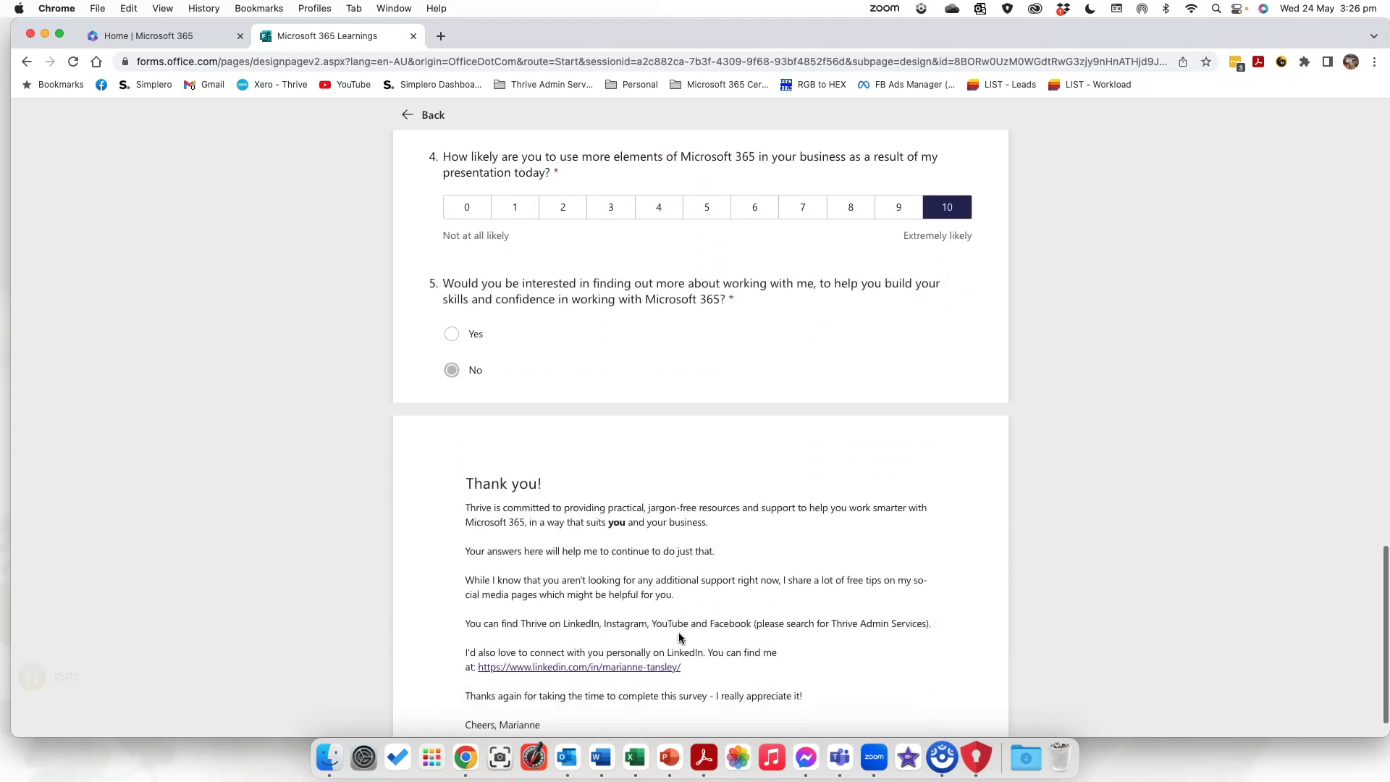
scroll(679, 637, up, 20)
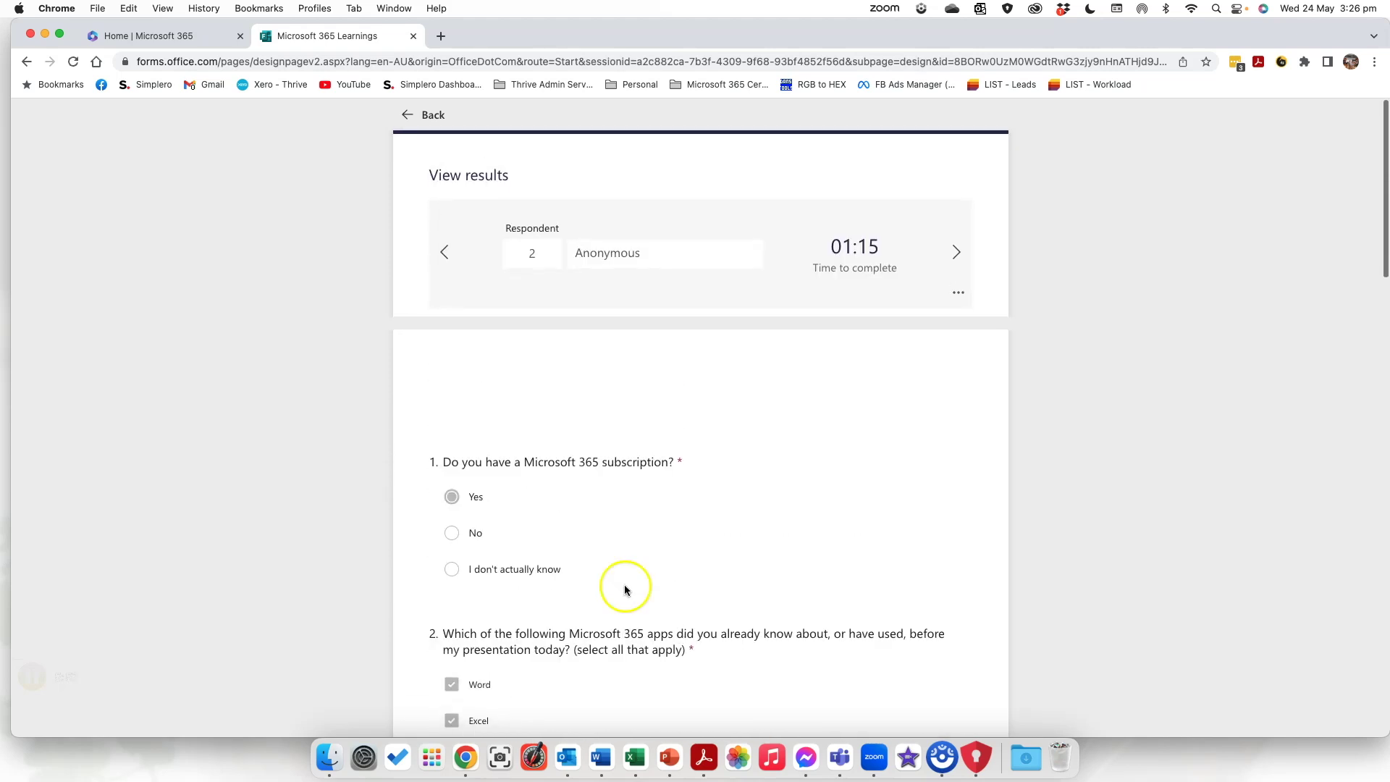
click(411, 115)
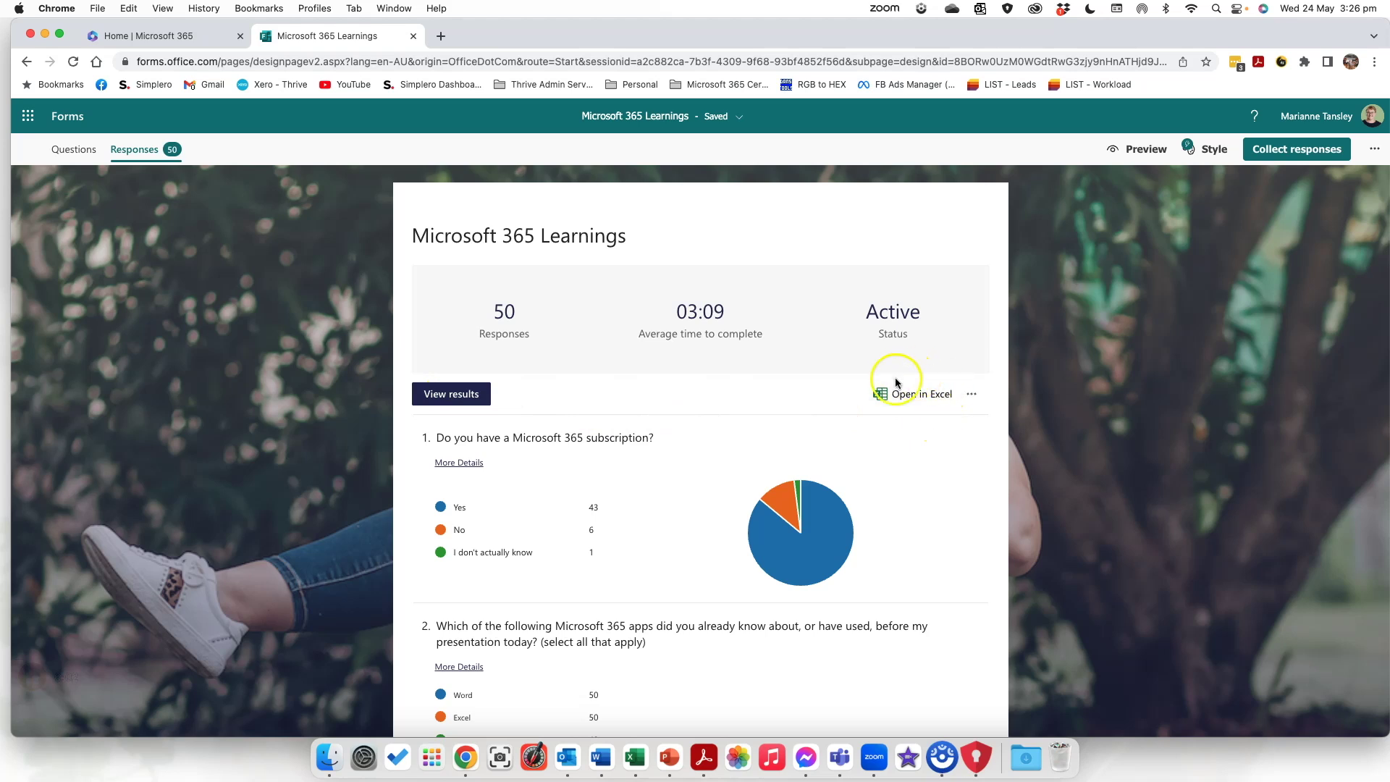
Export the 50 responses to an Excel workbook with Open in Excel
click(971, 395)
click(971, 398)
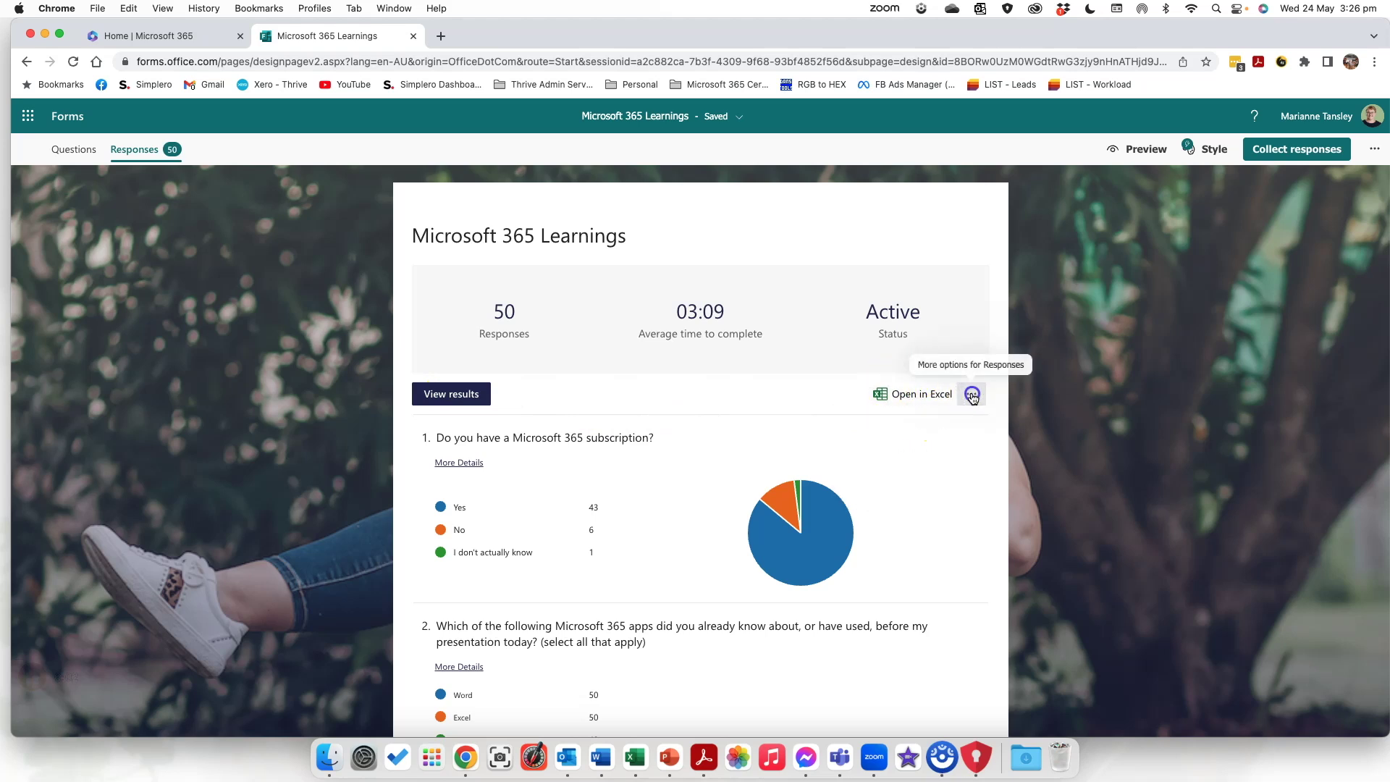
click(917, 395)
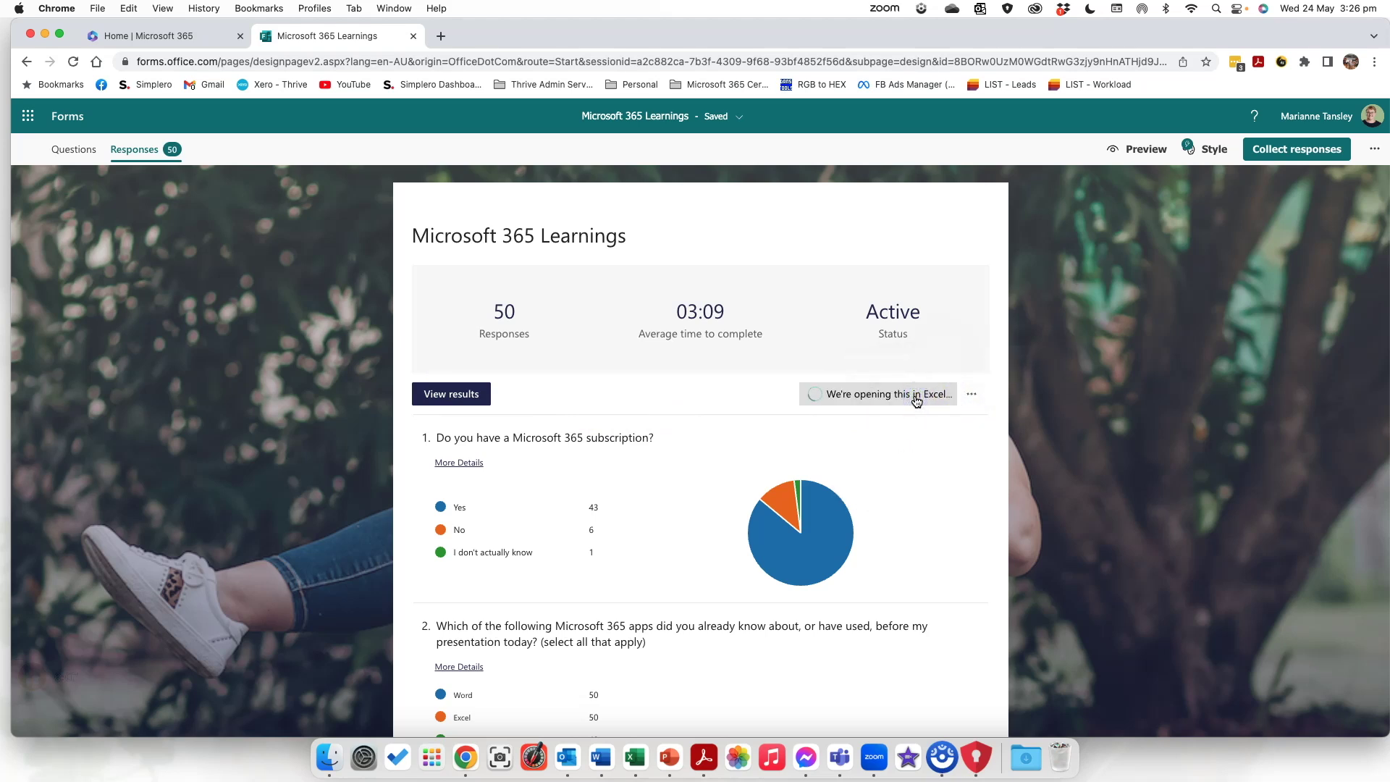
click(107, 719)
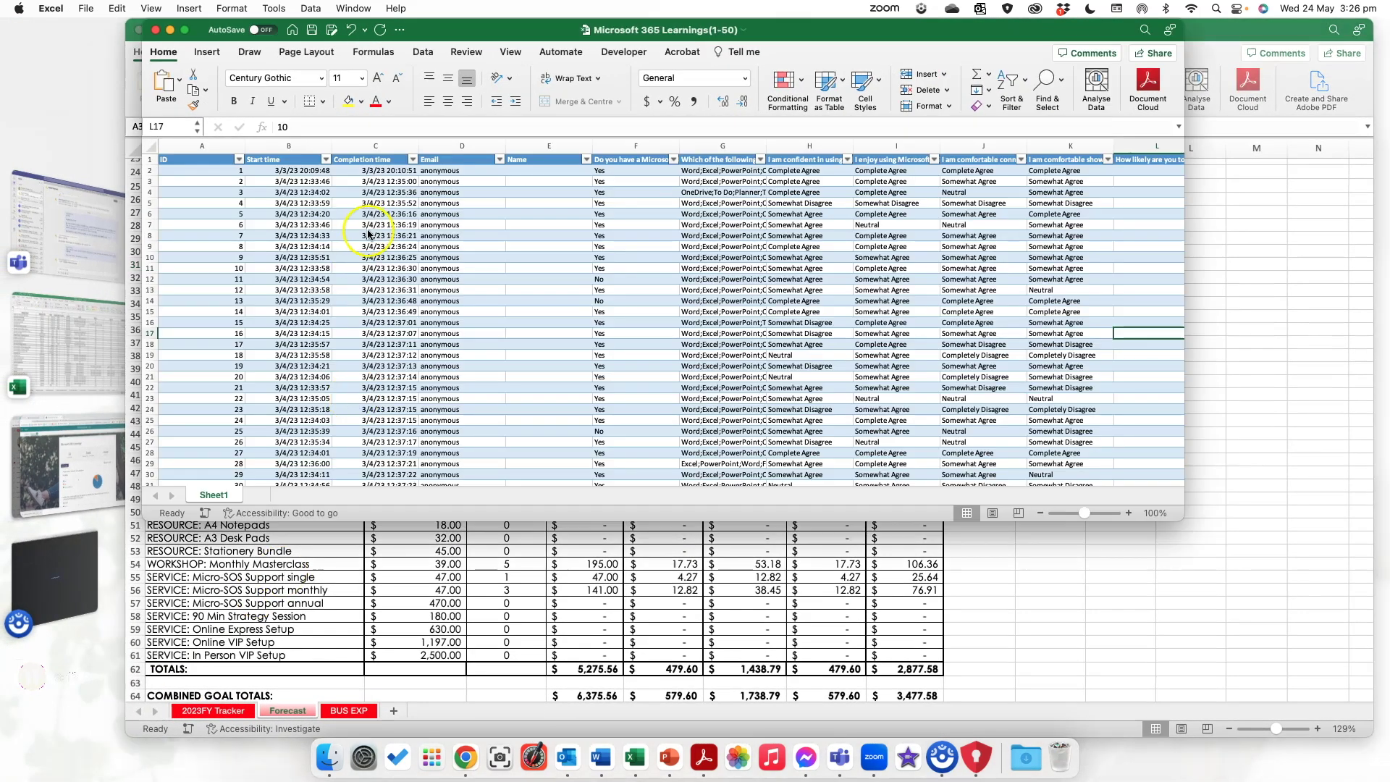
double_click(127, 519)
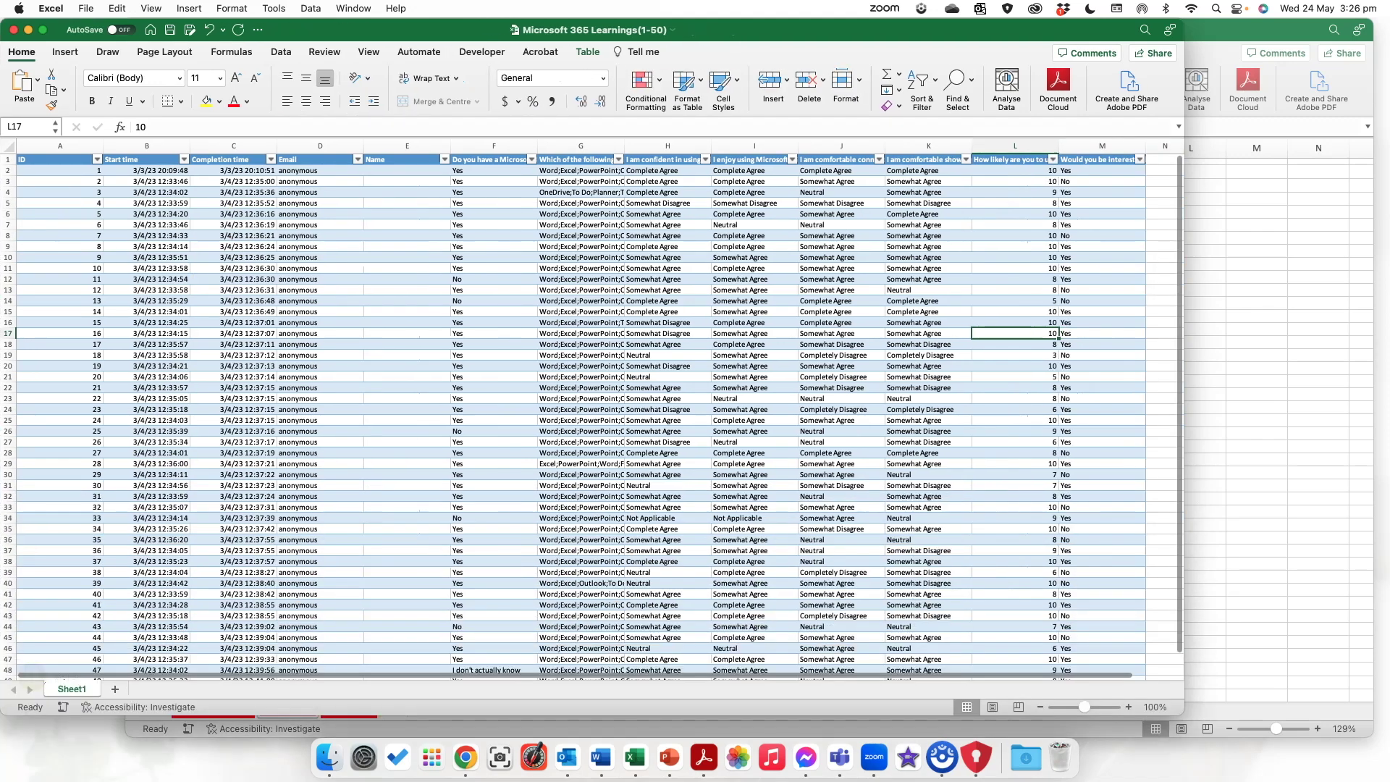
click(1230, 611)
click(1189, 722)
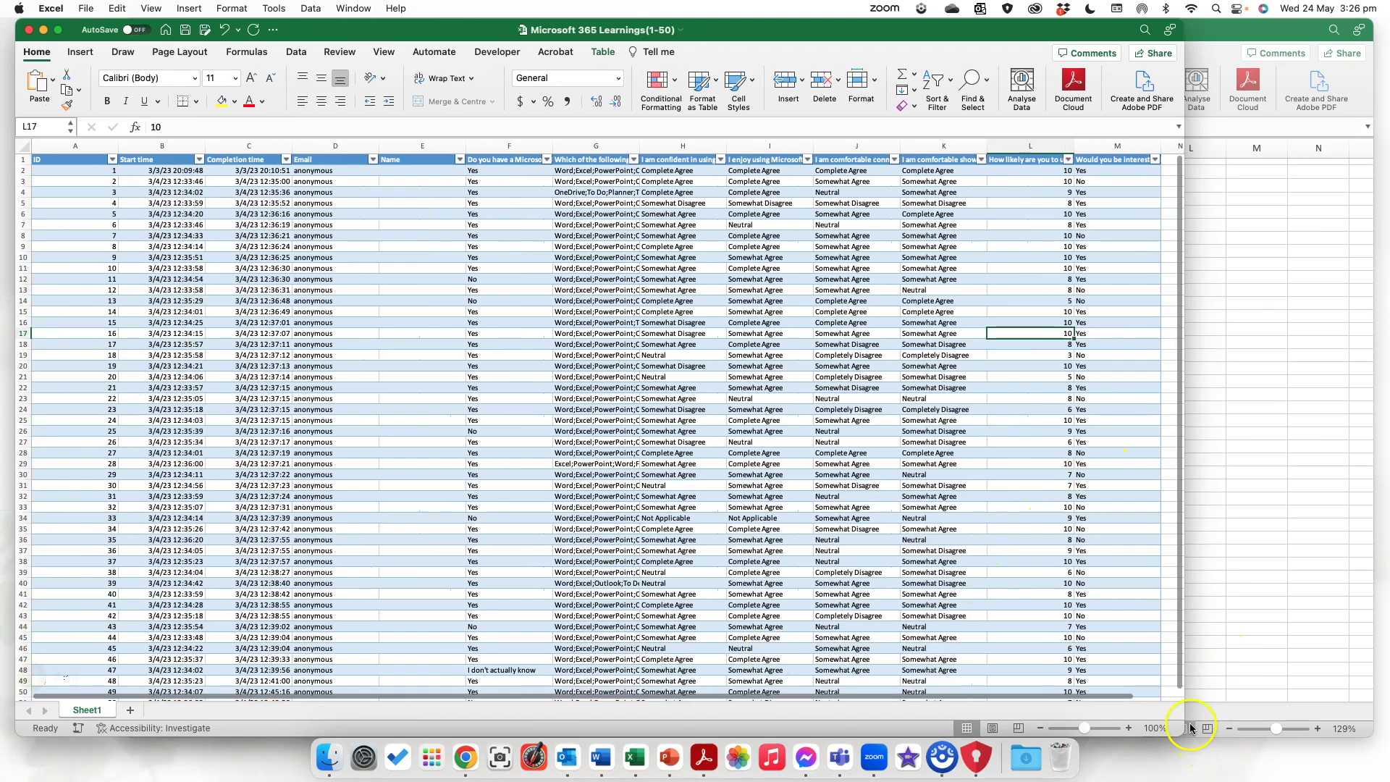
double_click(1188, 722)
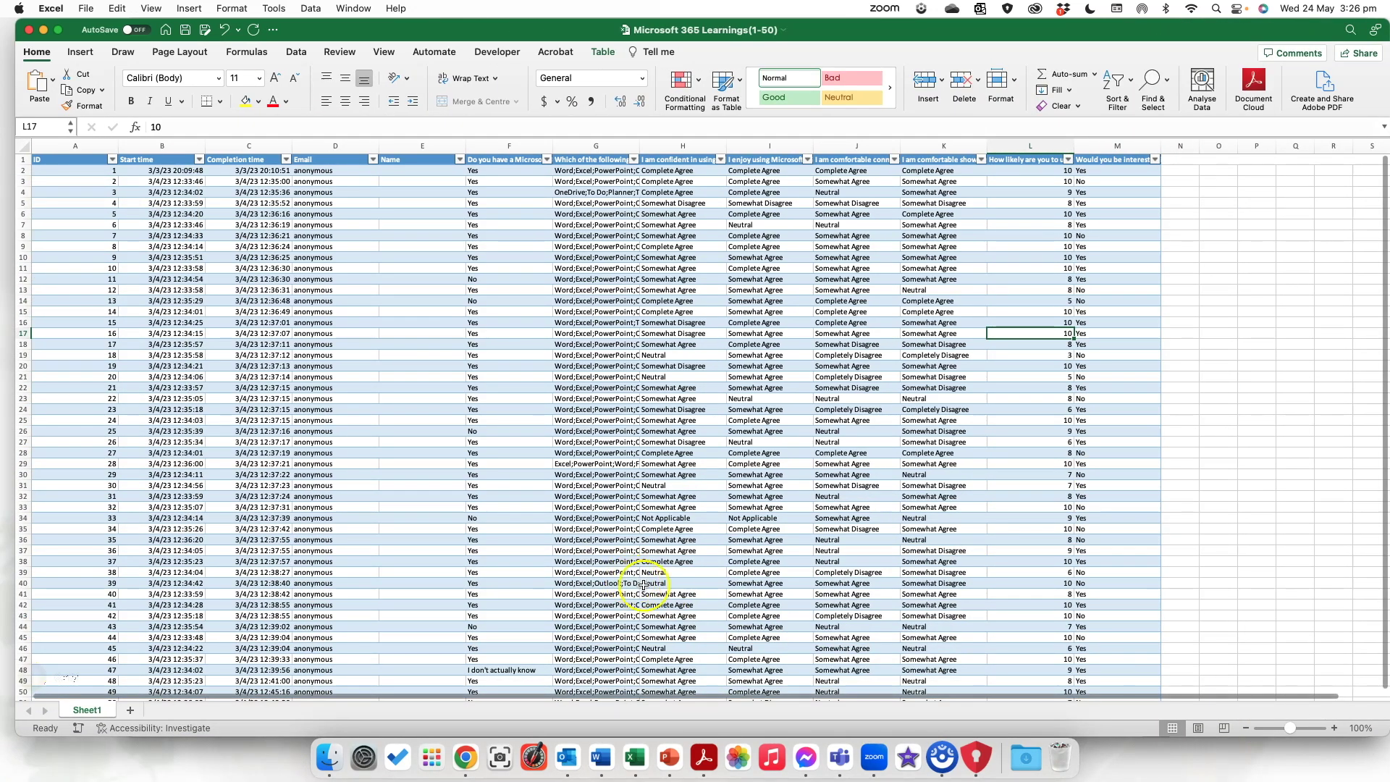
drag(1289, 728, 1293, 729)
scroll(731, 489, left, 10)
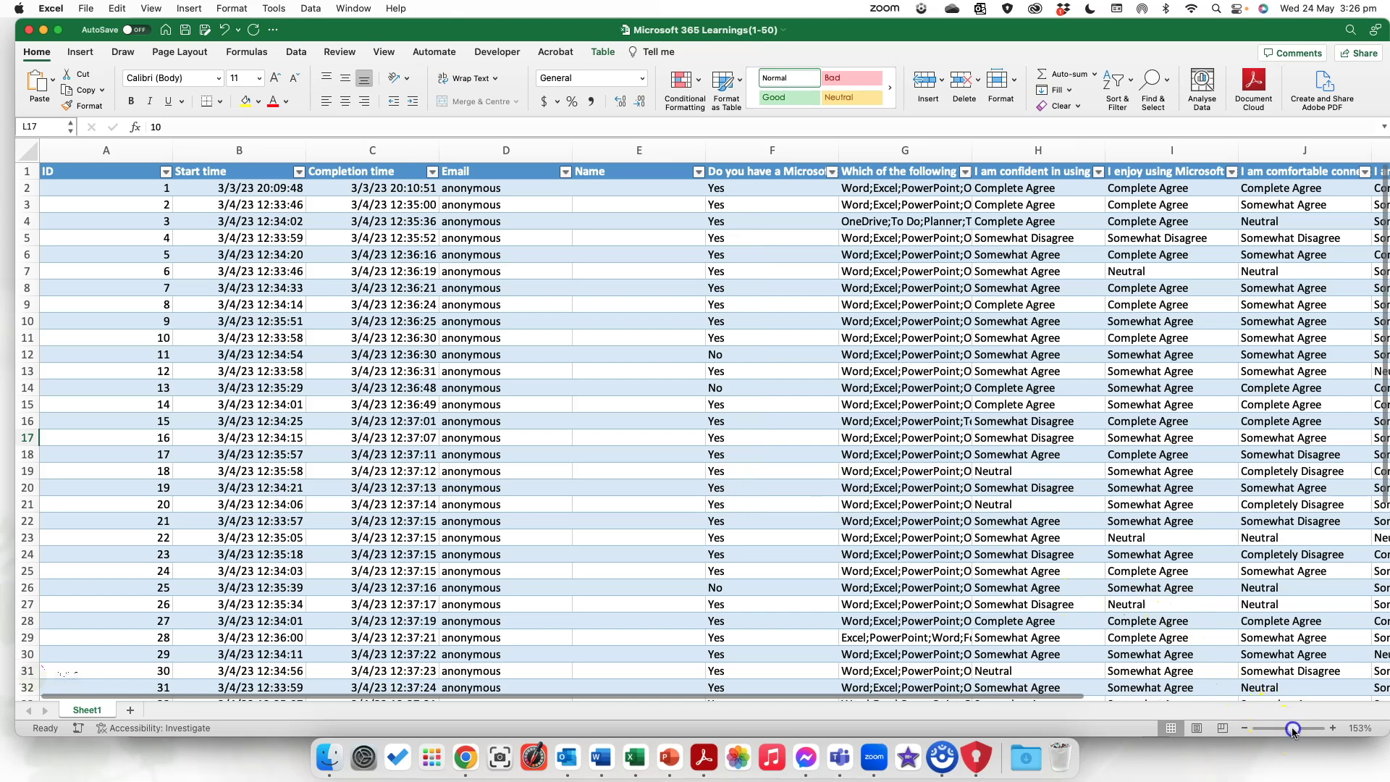
drag(1293, 731, 1290, 730)
scroll(846, 548, right, 8)
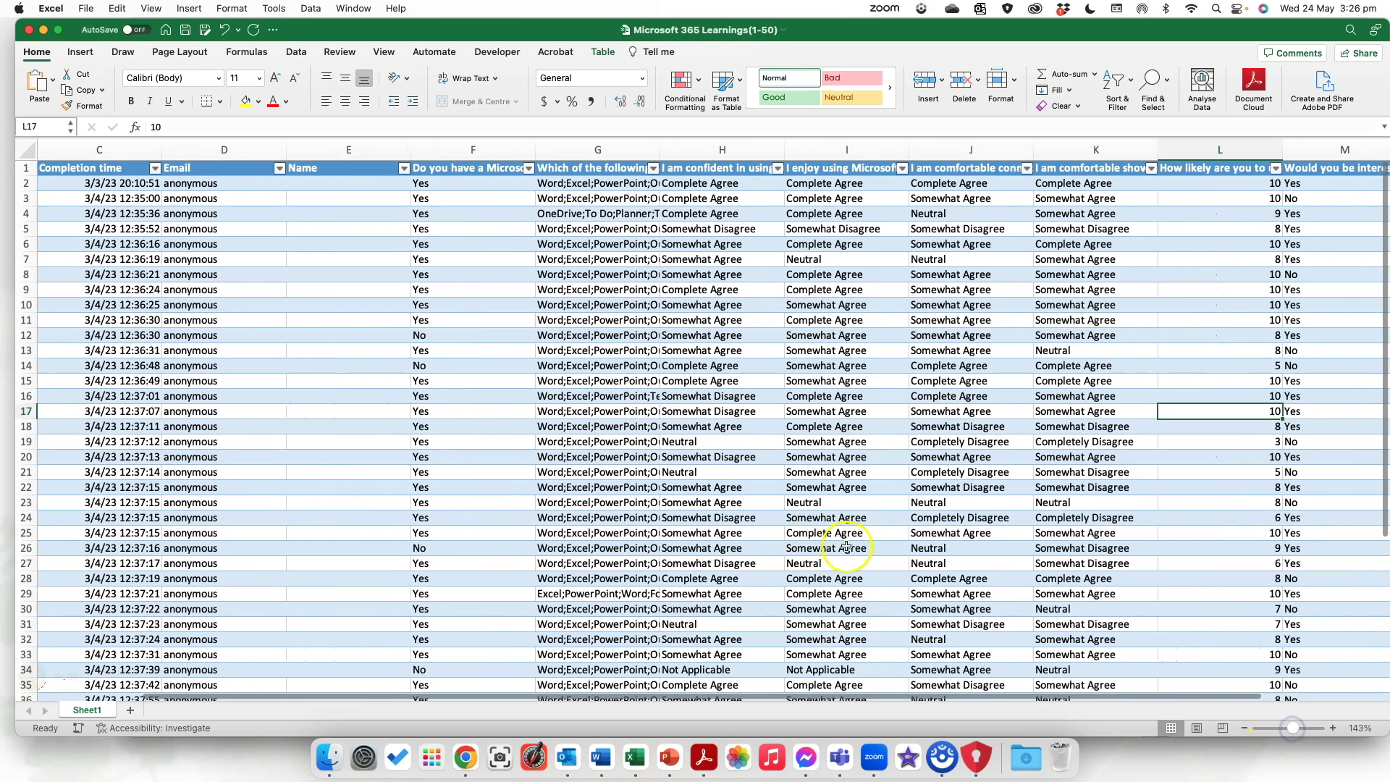
scroll(846, 547, left, 8)
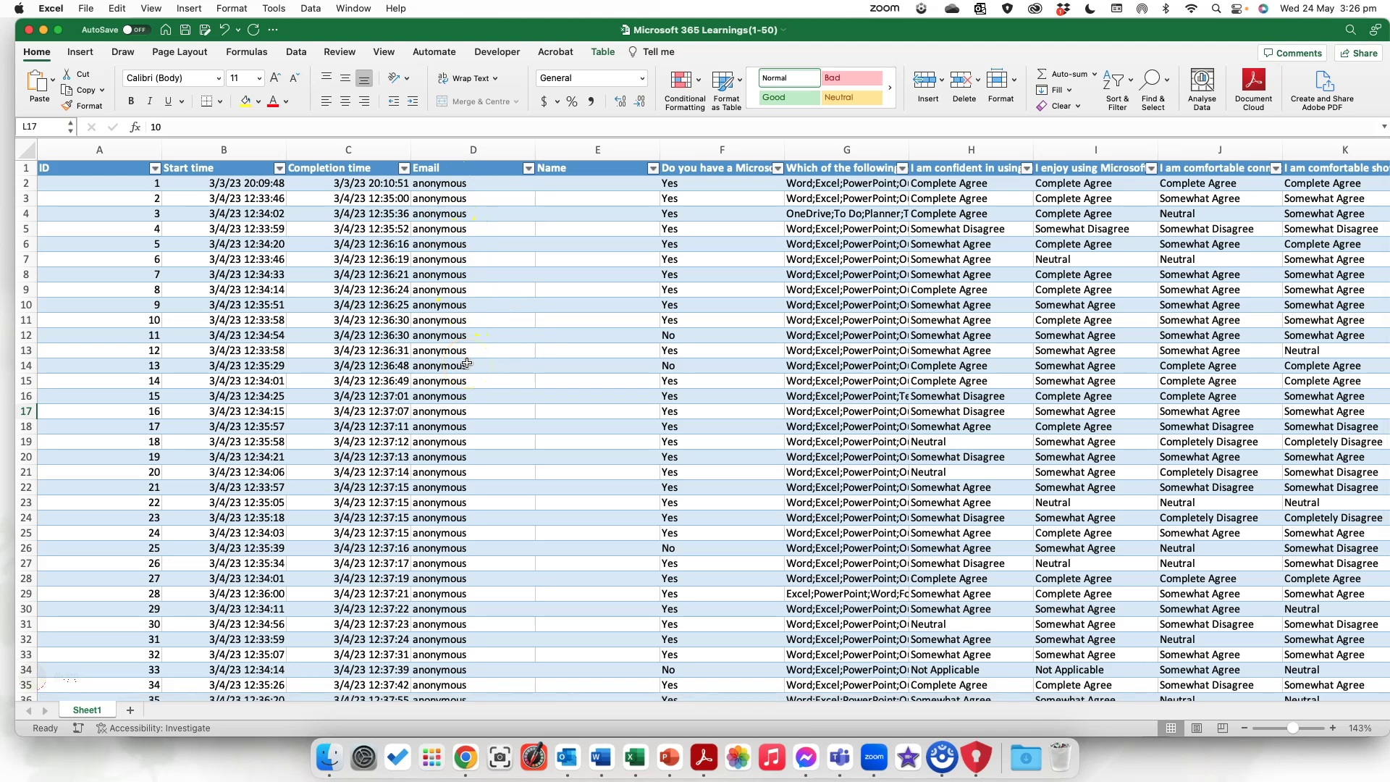
scroll(467, 363, left, 2)
scroll(102, 473, down, 10)
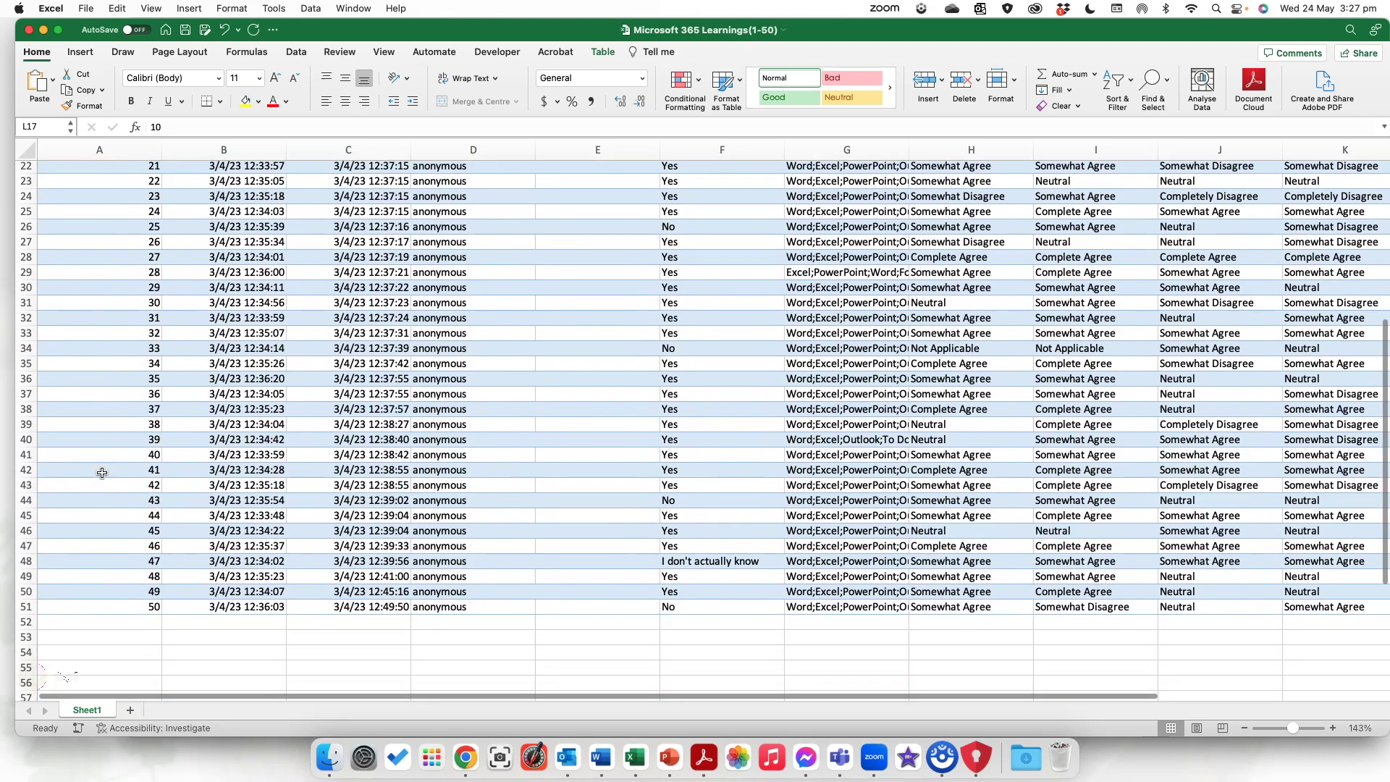
scroll(102, 472, up, 10)
scroll(203, 221, down, 1)
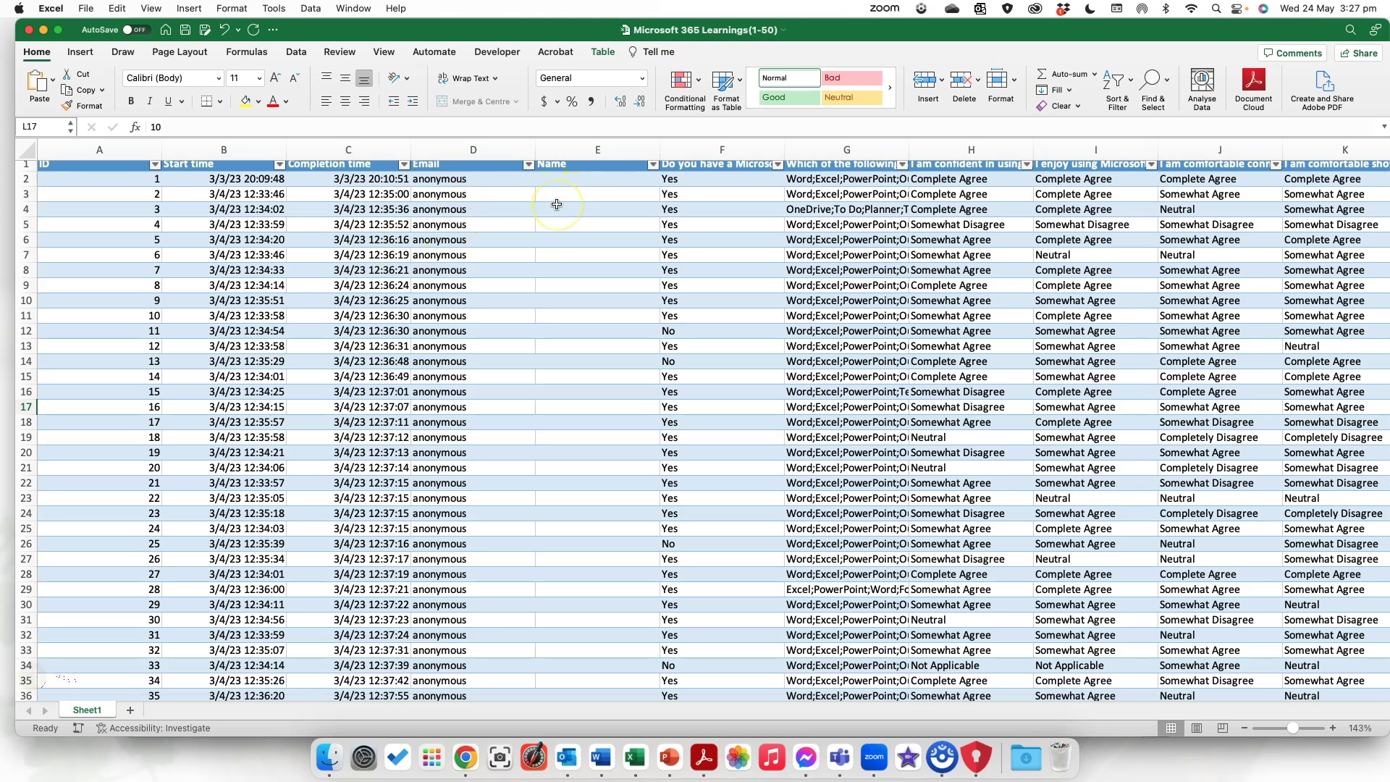
scroll(708, 200, right, 3)
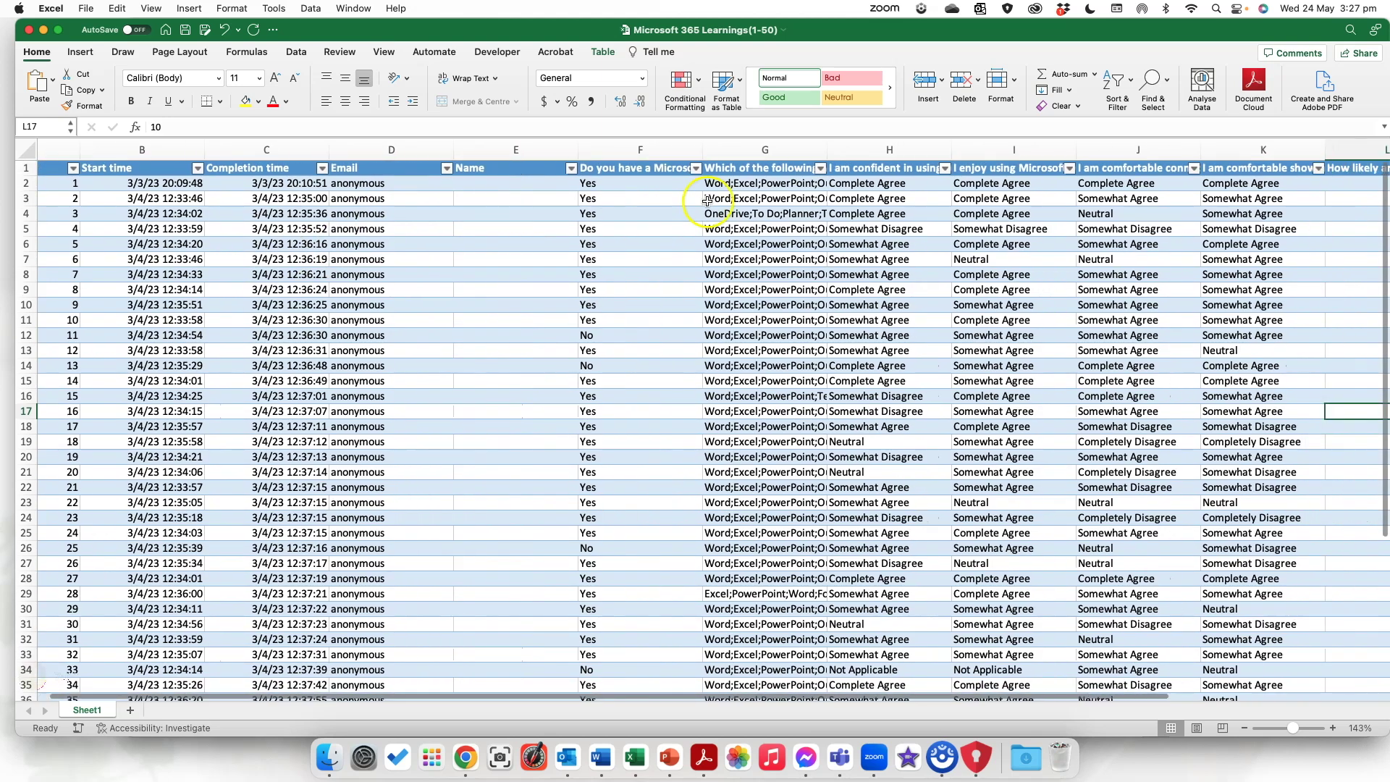
scroll(708, 201, right, 2)
Filter column H to only the 6 Somewhat Disagree responses, then close the workbook
click(735, 168)
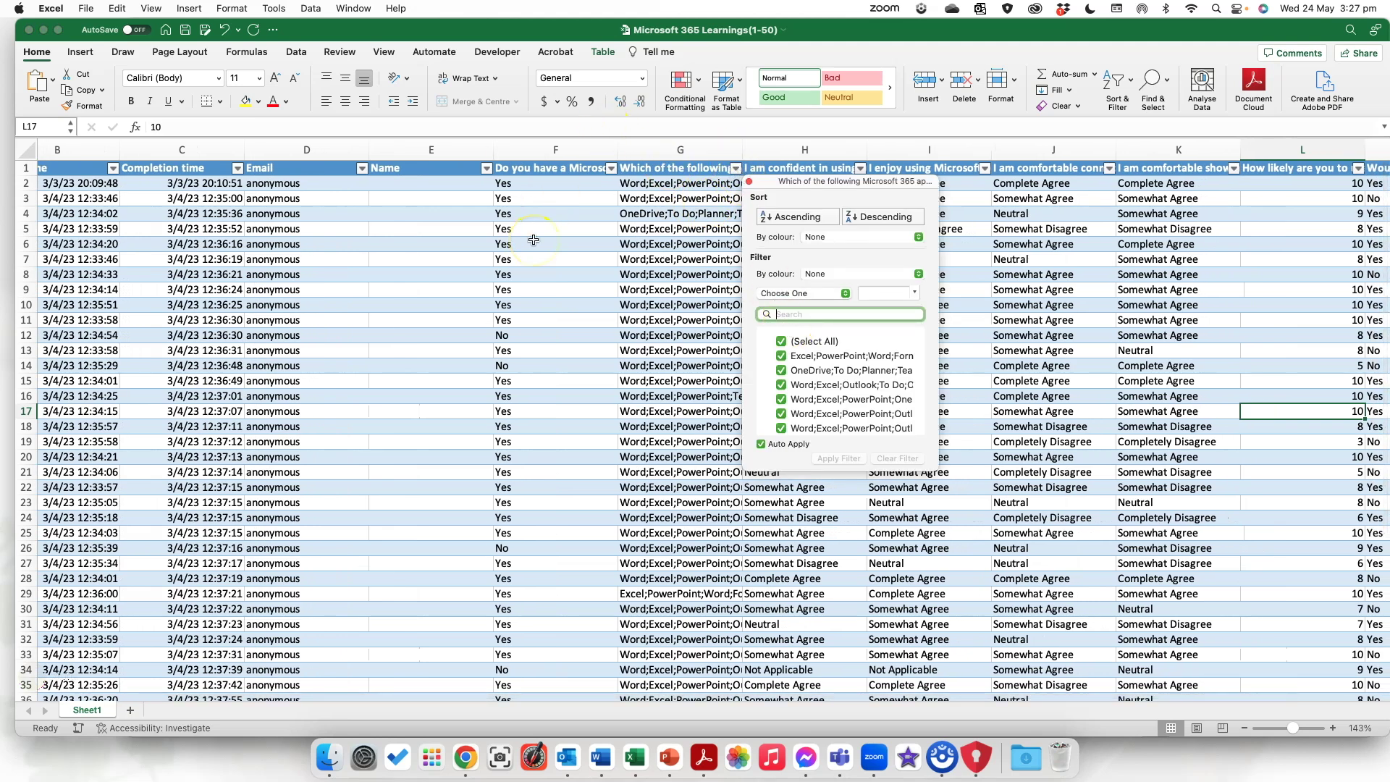
scroll(840, 377, down, 5)
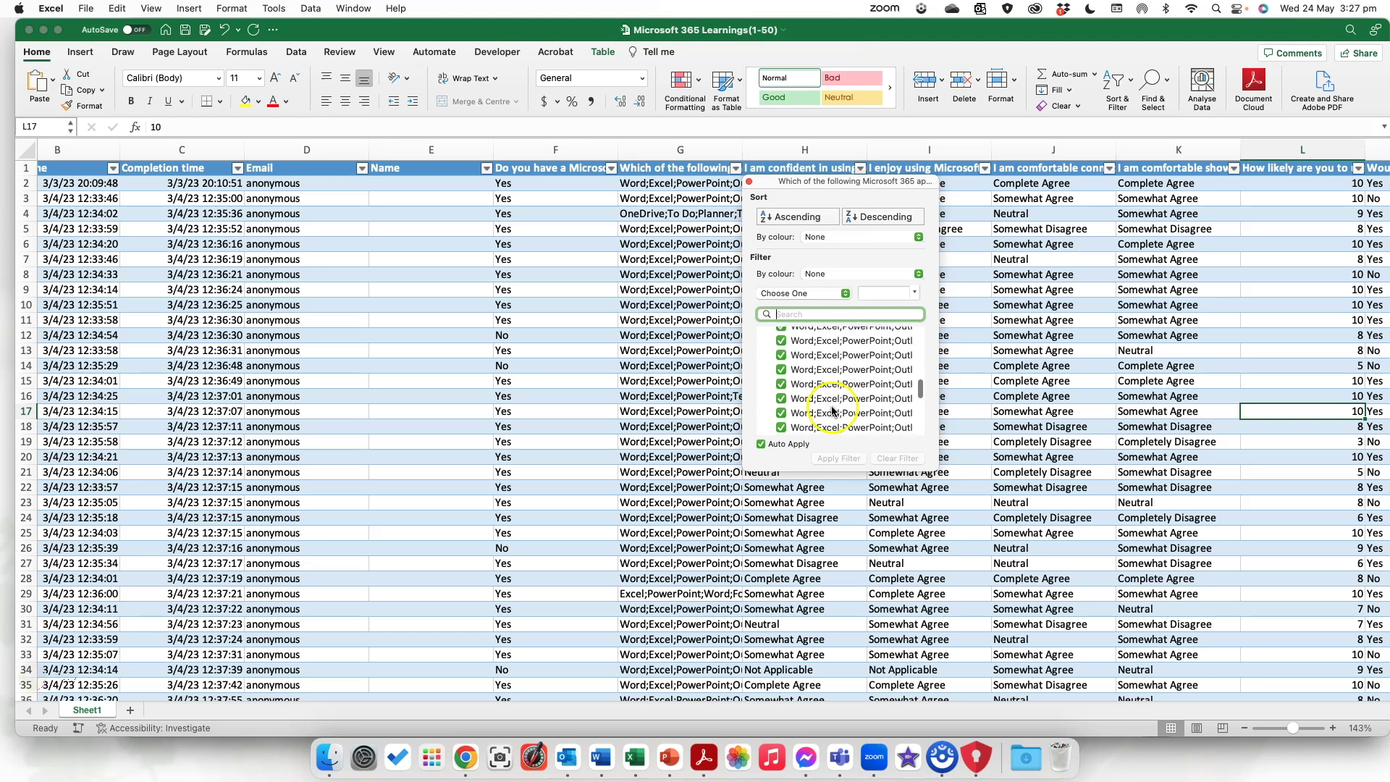
click(944, 238)
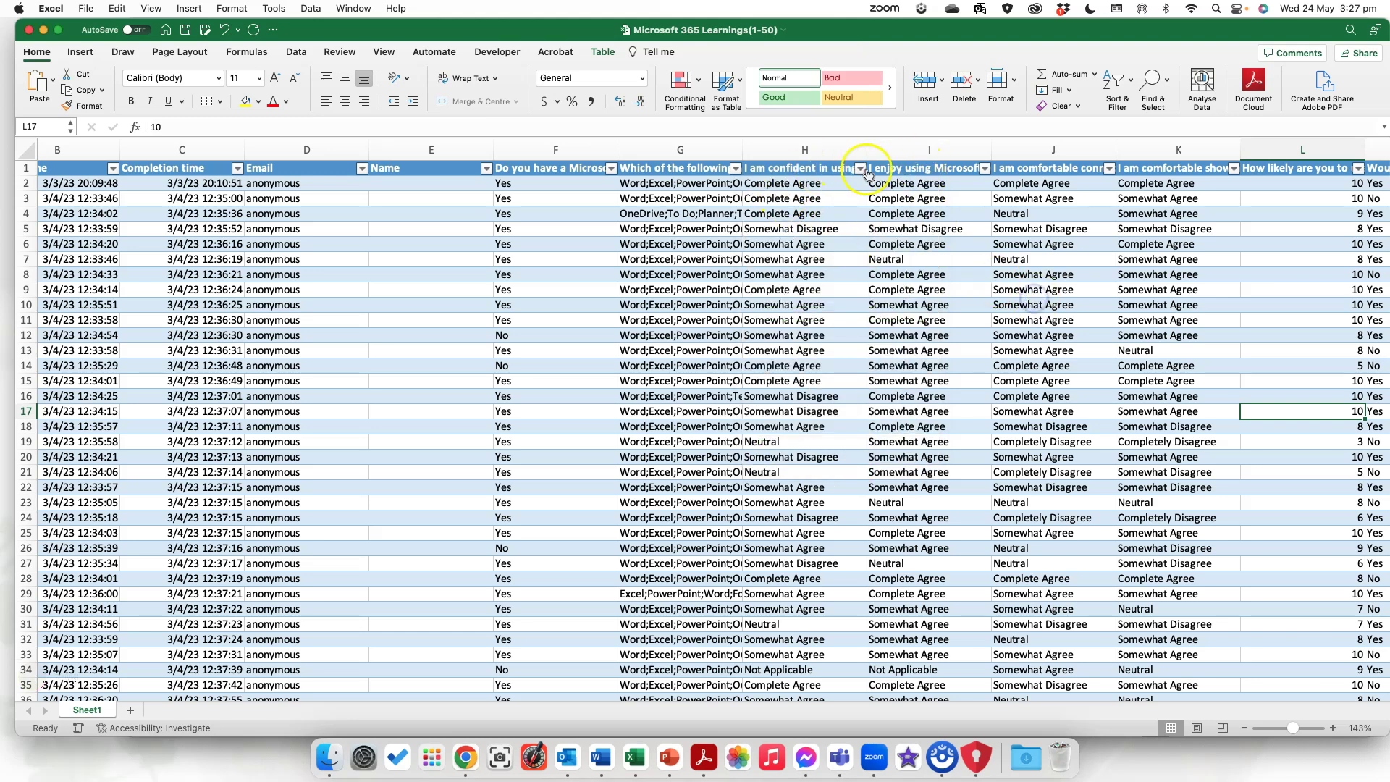
click(859, 168)
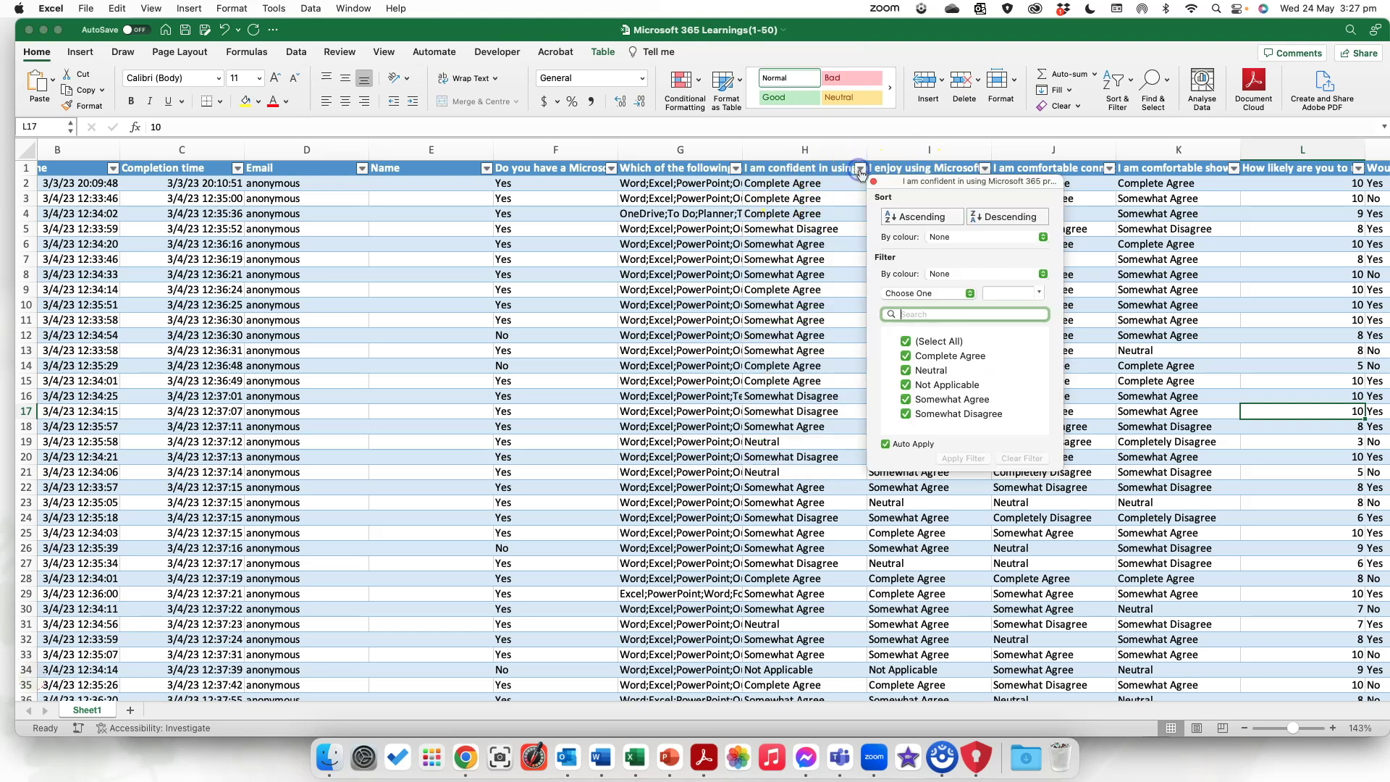
click(905, 341)
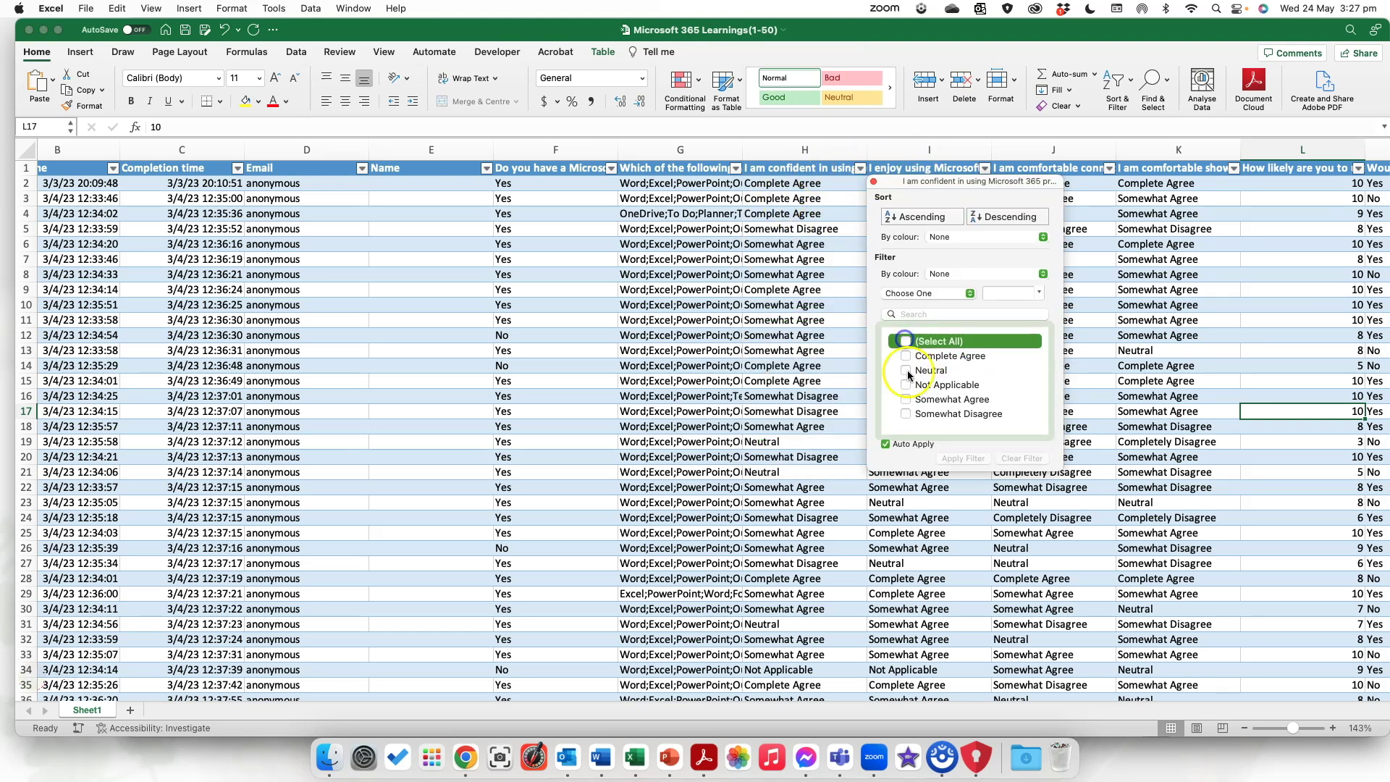
click(905, 415)
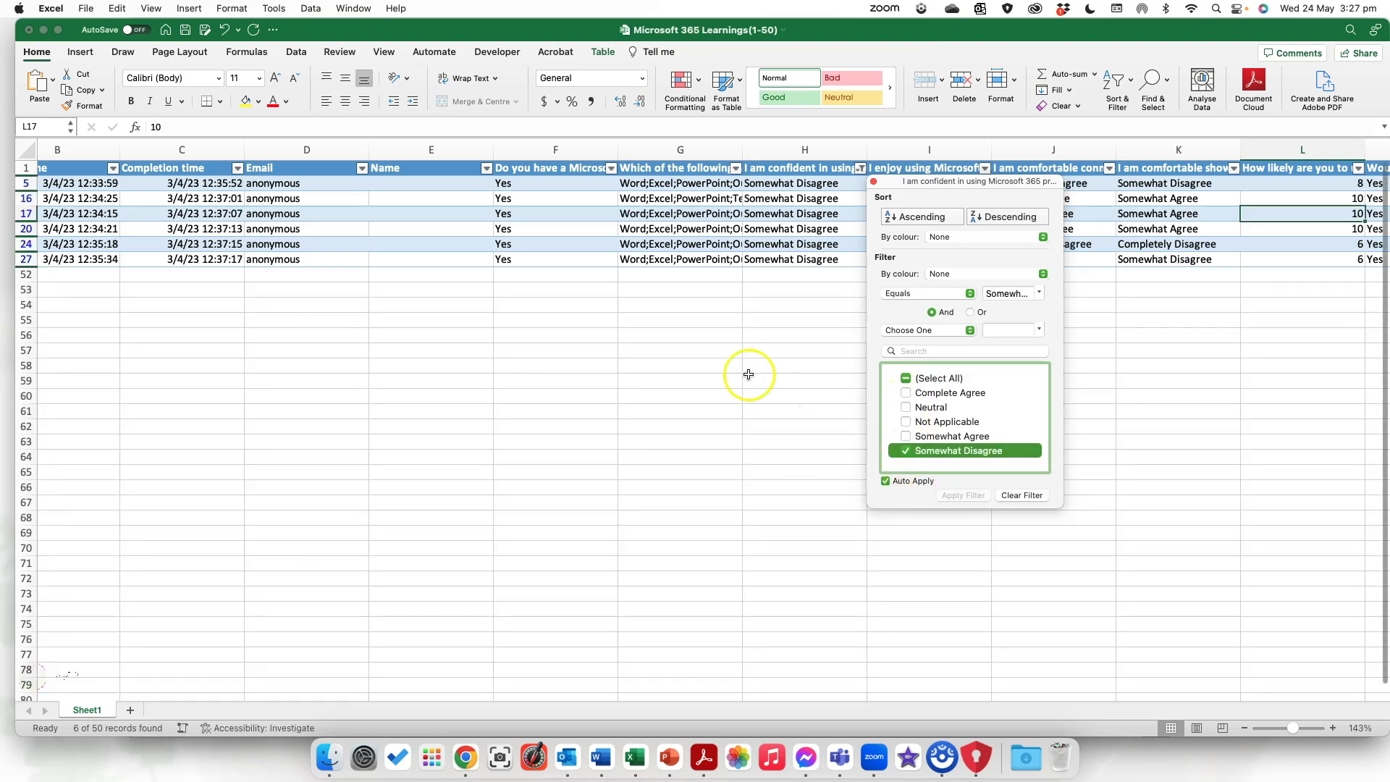
click(749, 374)
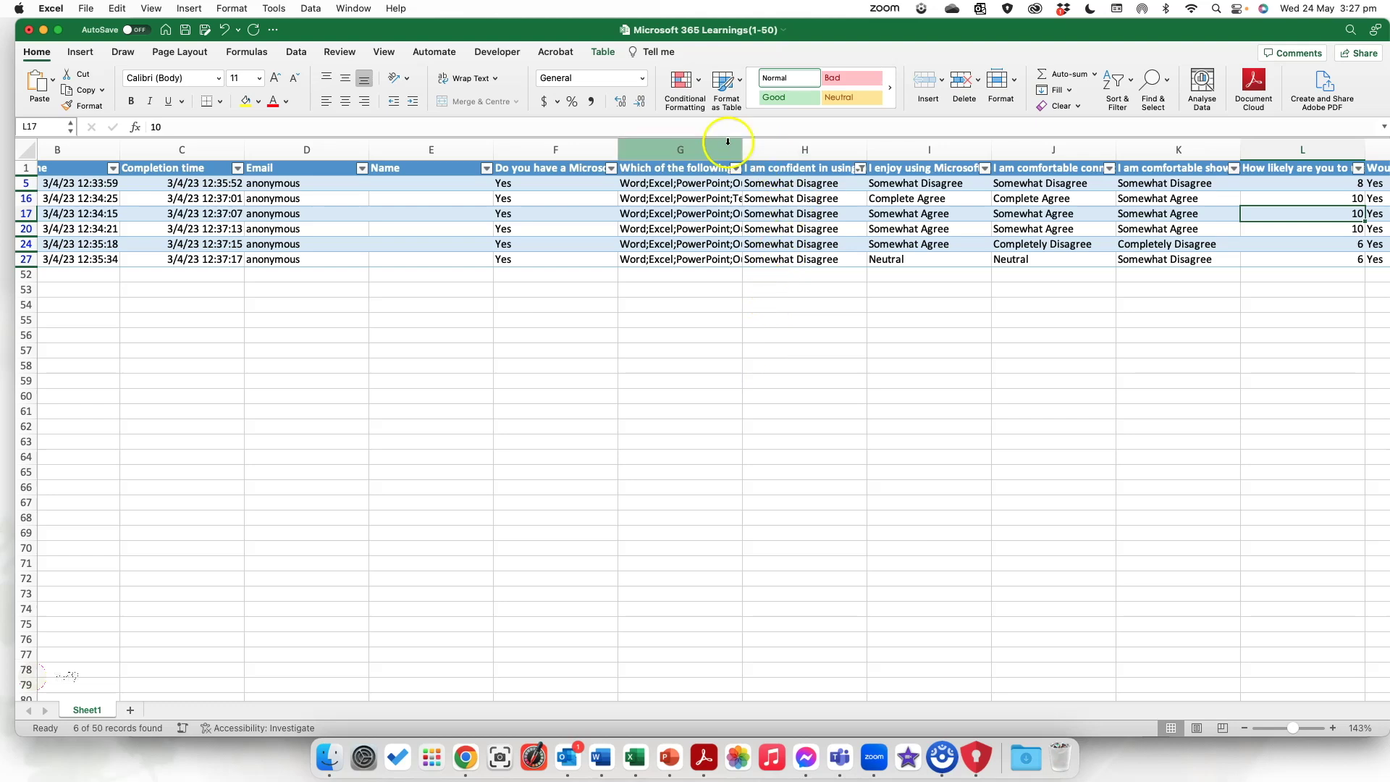
scroll(904, 223, right, 6)
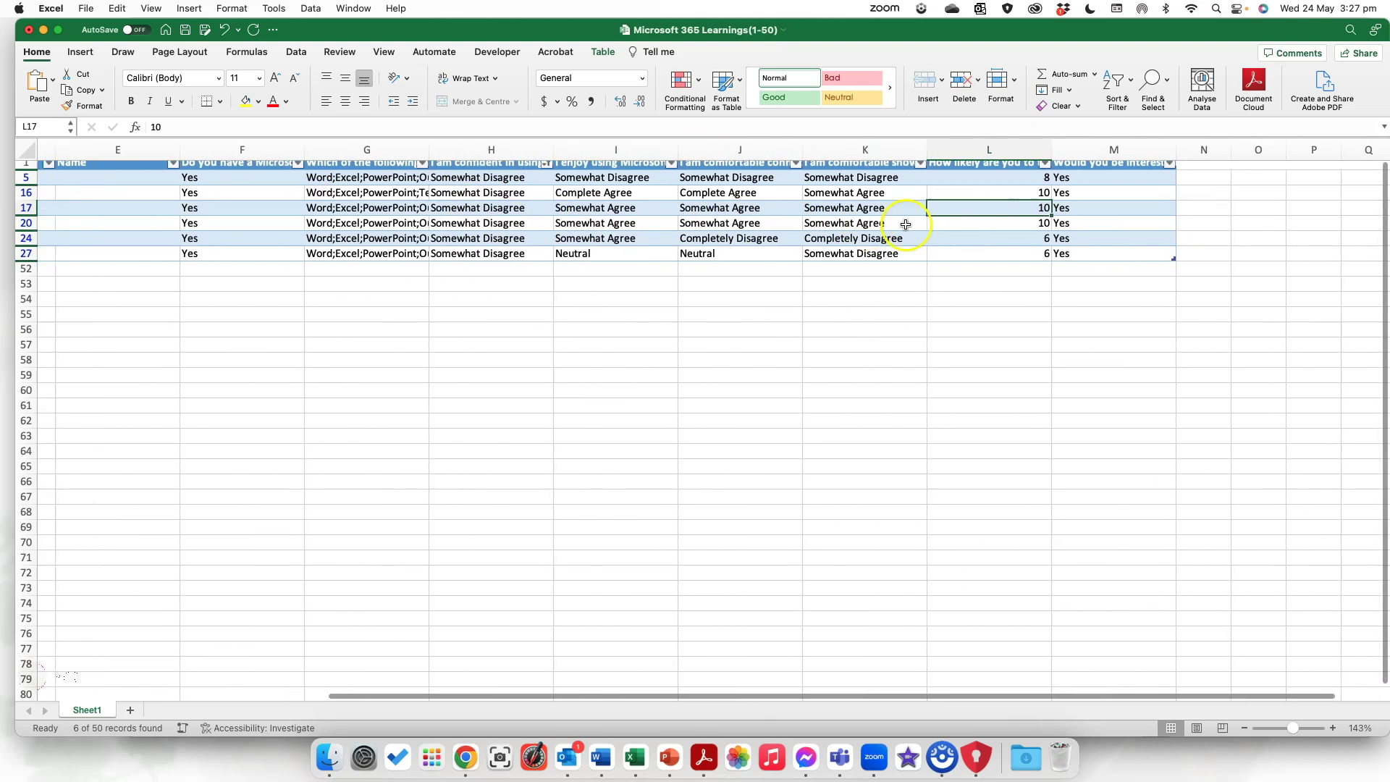
scroll(905, 225, left, 5)
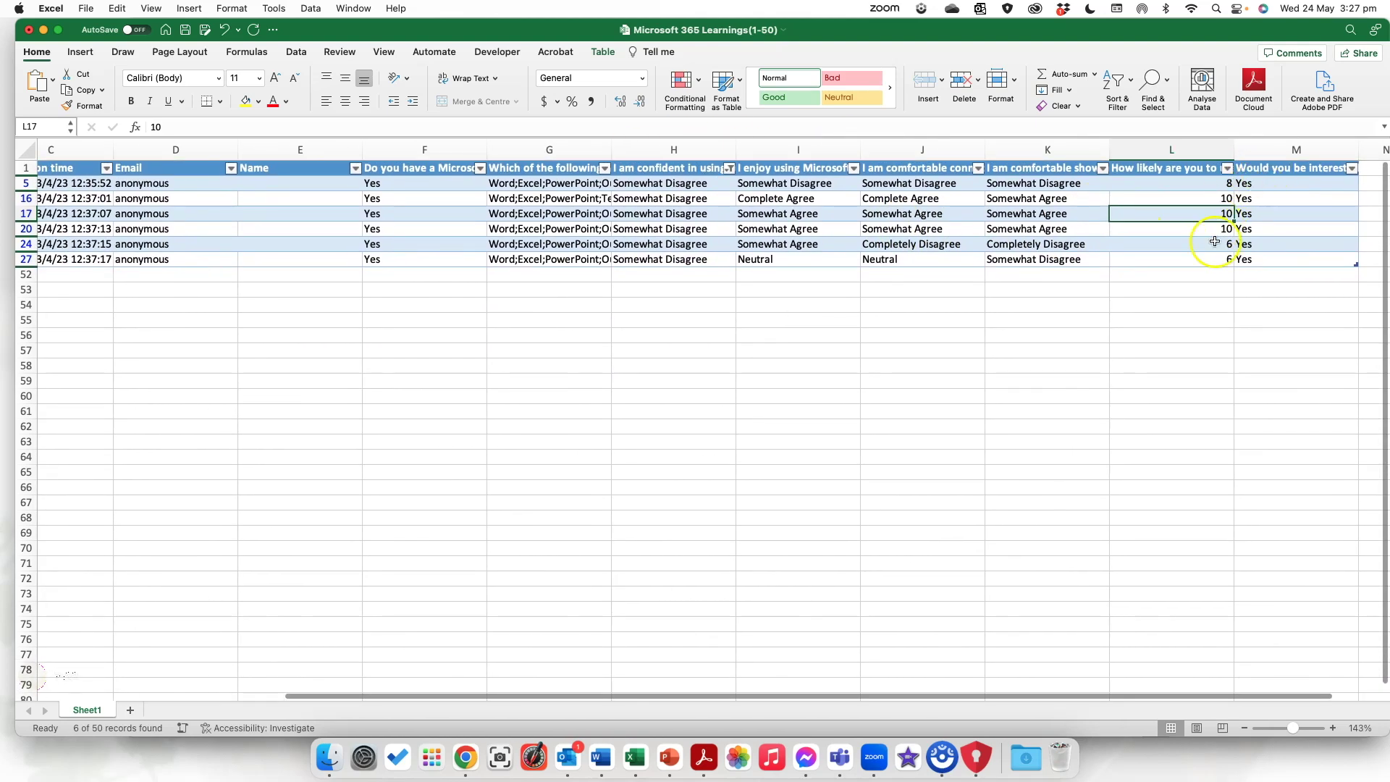
click(30, 30)
Close both Excel workbooks without saving and return to the Forms responses page
click(735, 441)
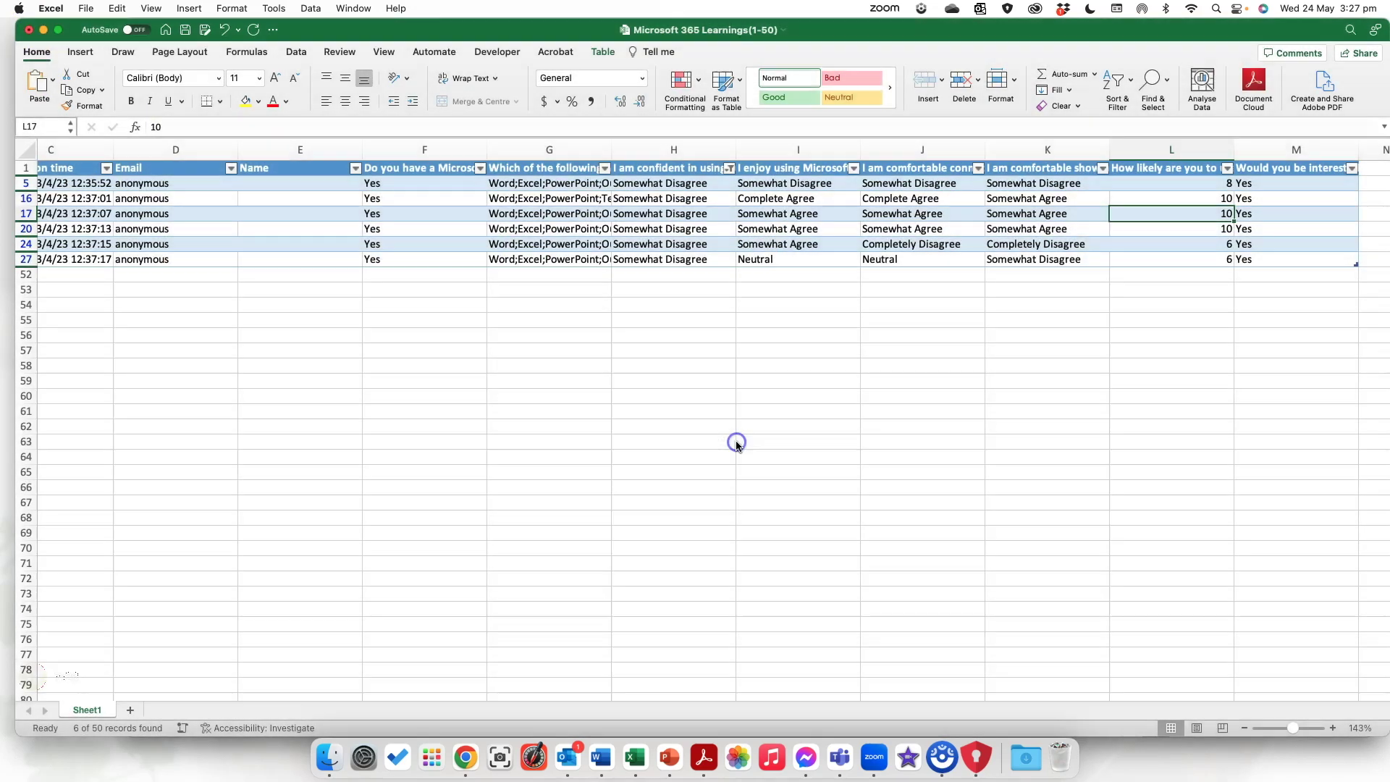
click(139, 30)
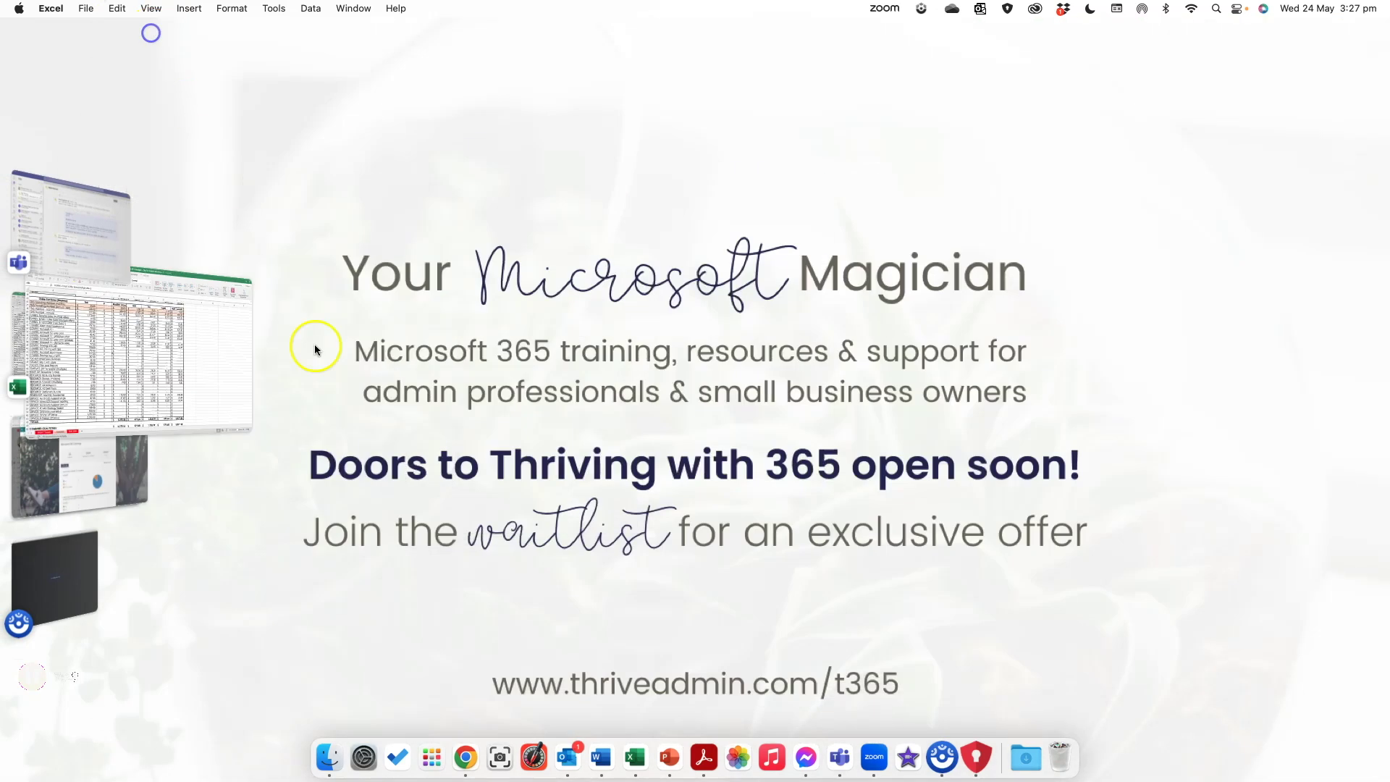
click(80, 463)
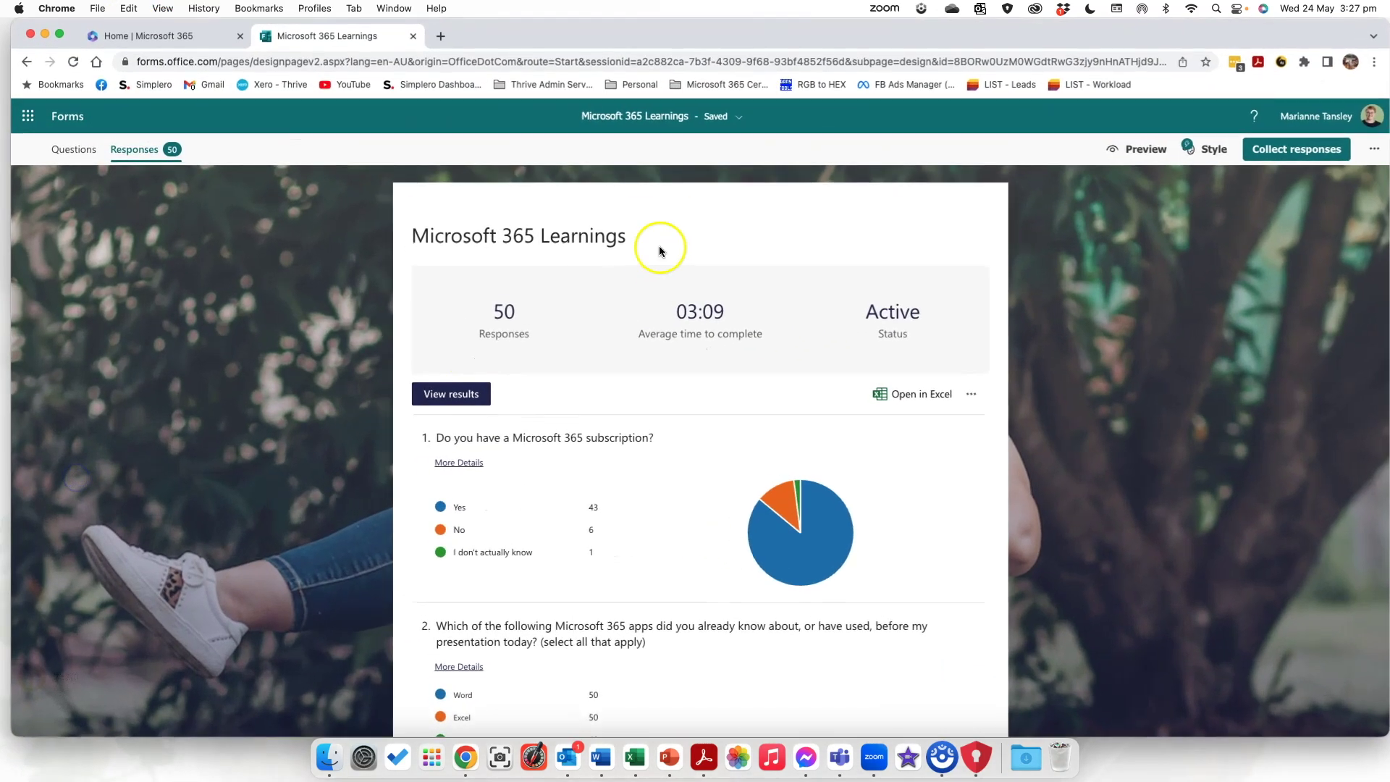
Preview the two-page Print summary of the responses, then cancel without printing
click(971, 394)
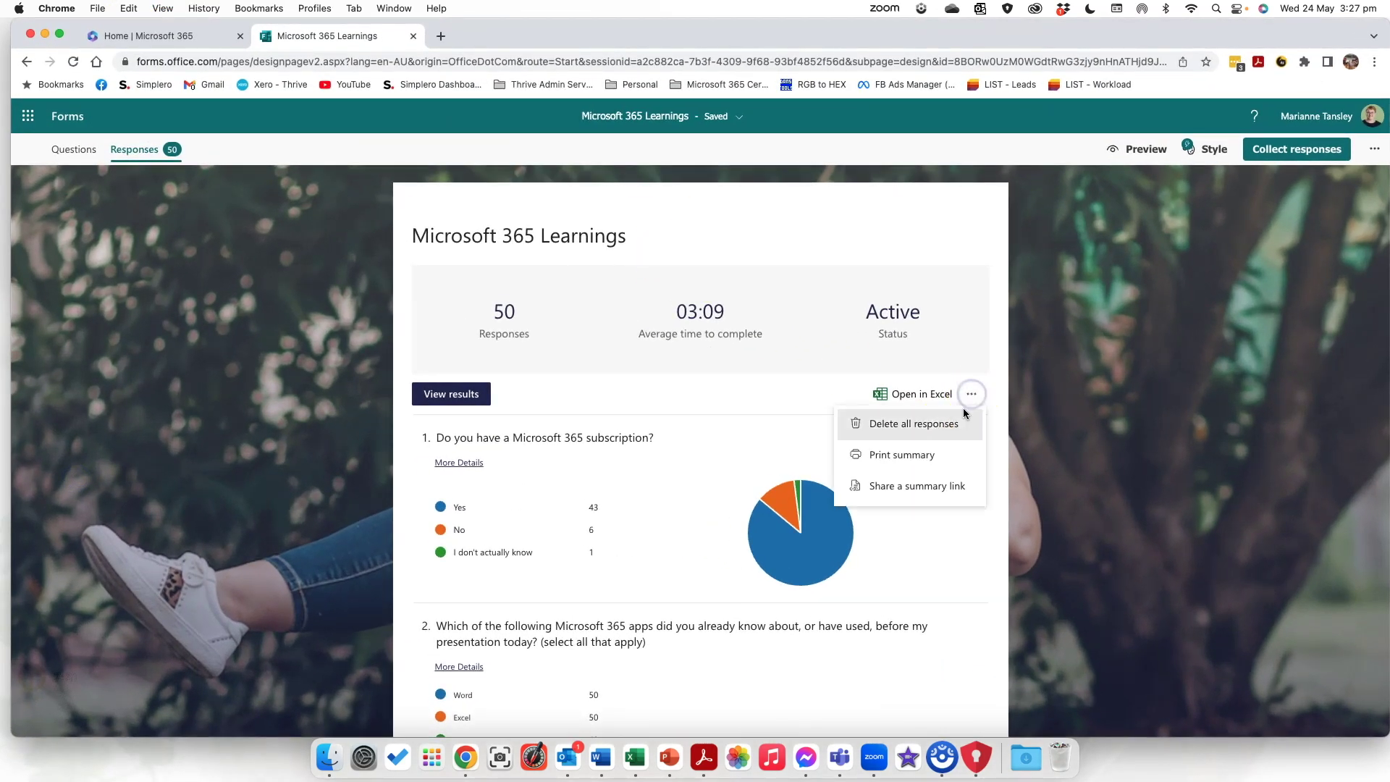
click(896, 456)
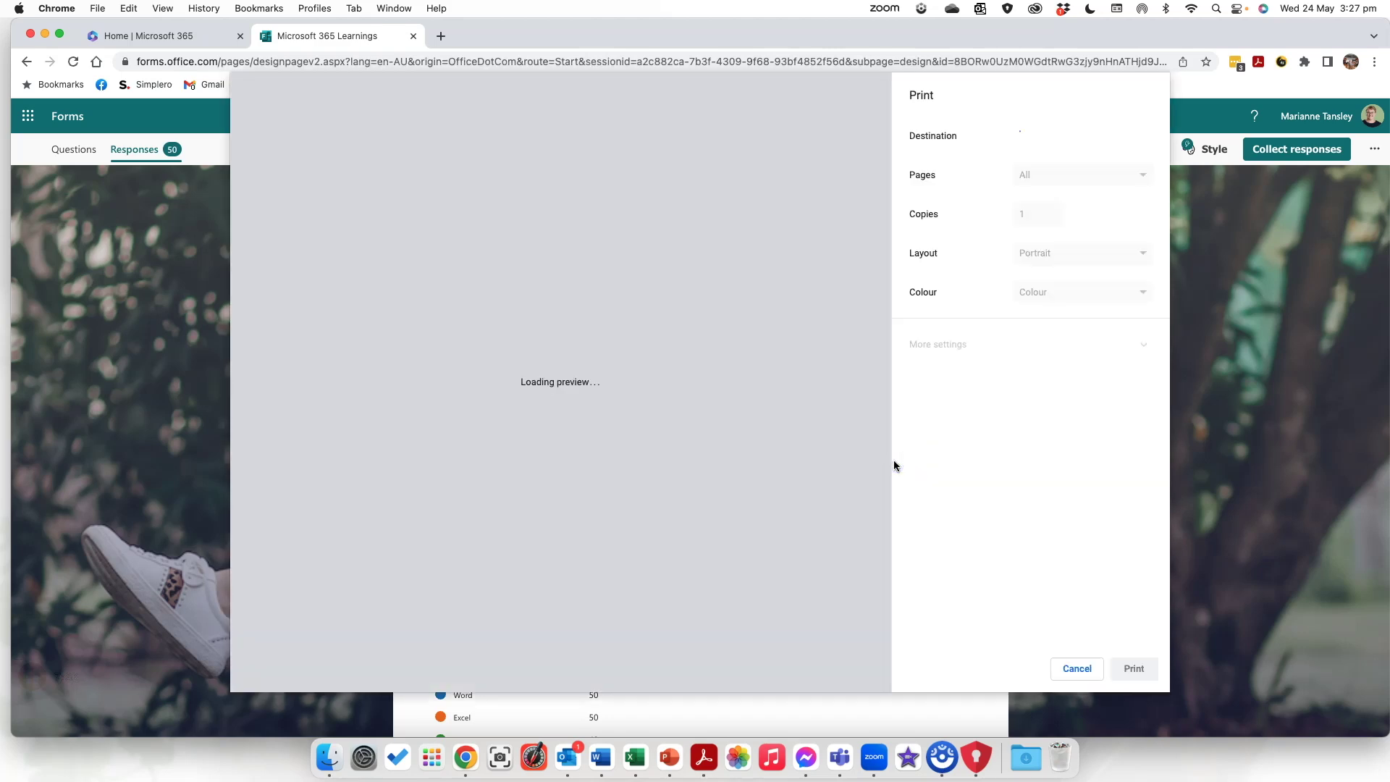
scroll(545, 362, down, 6)
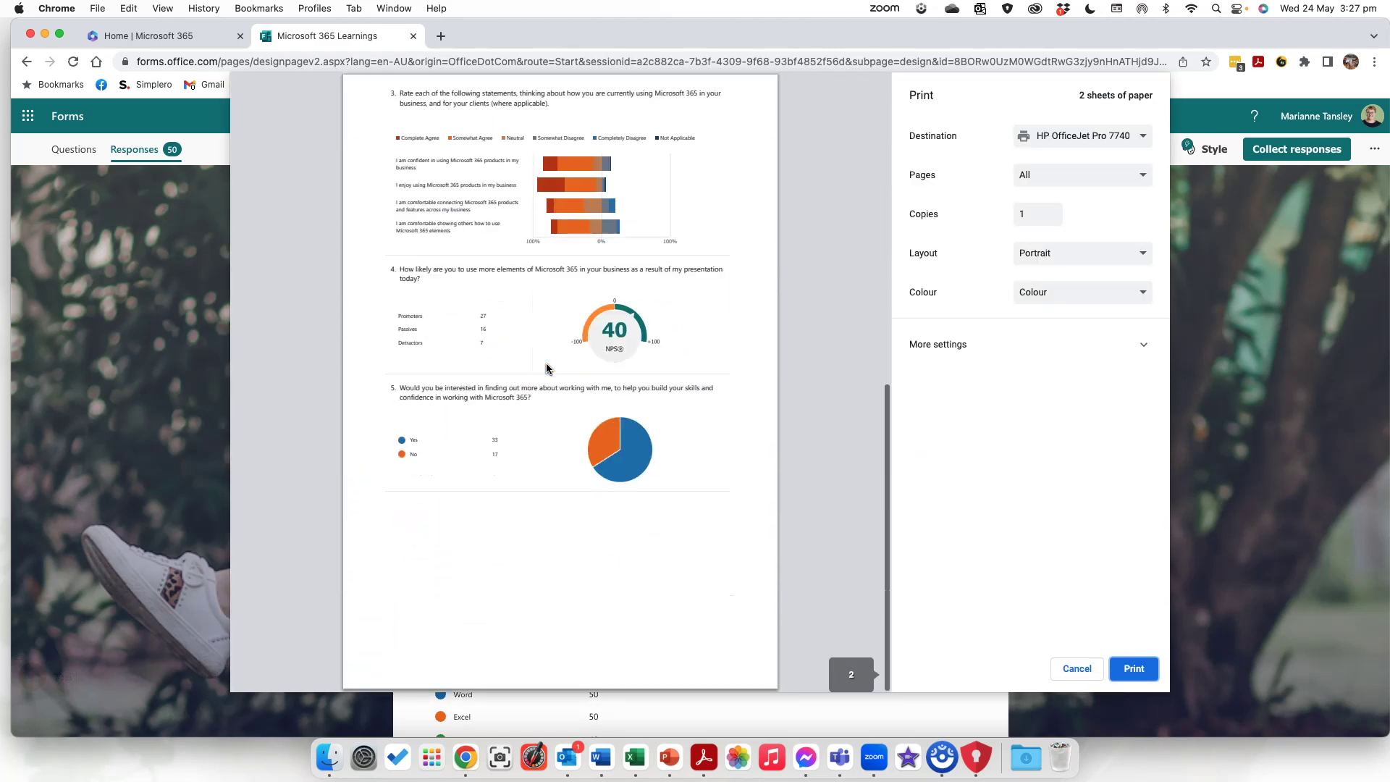
scroll(545, 368, up, 8)
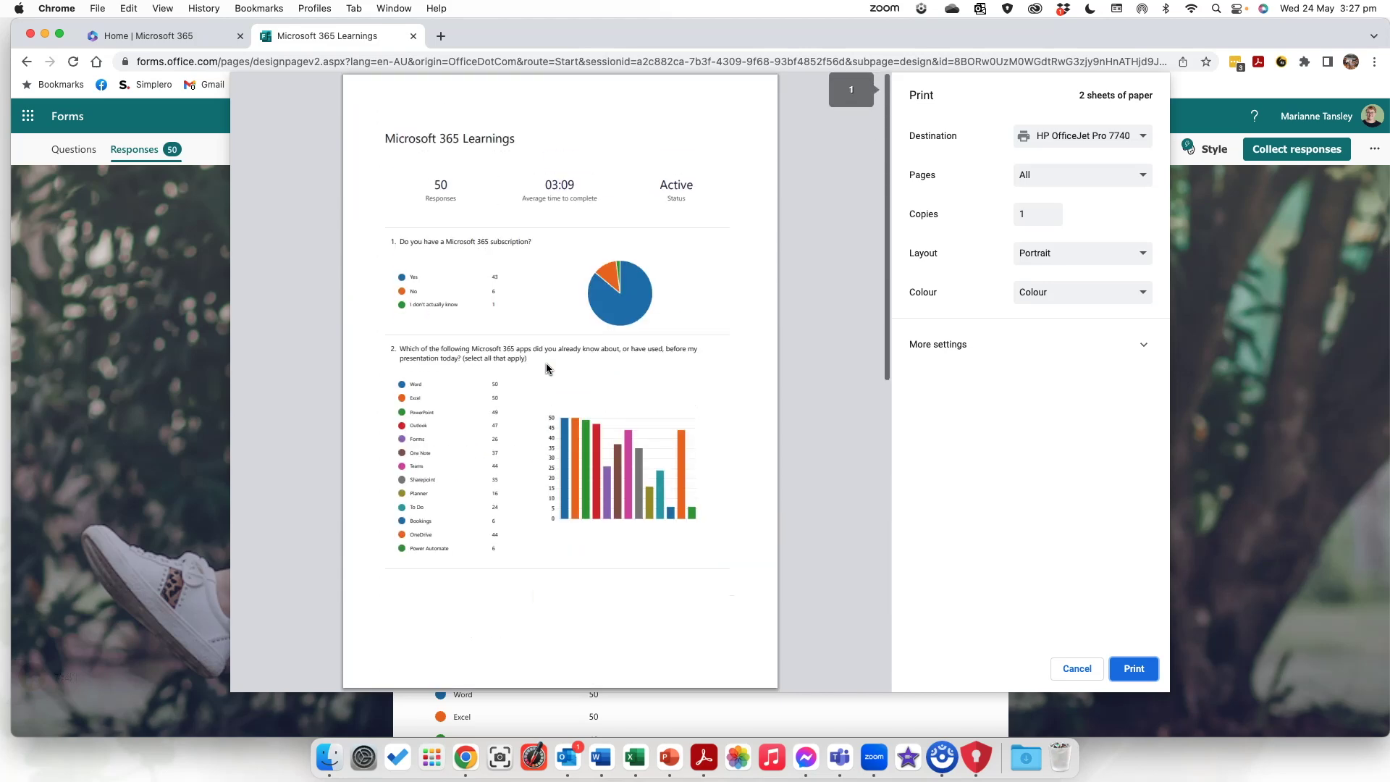
click(1076, 667)
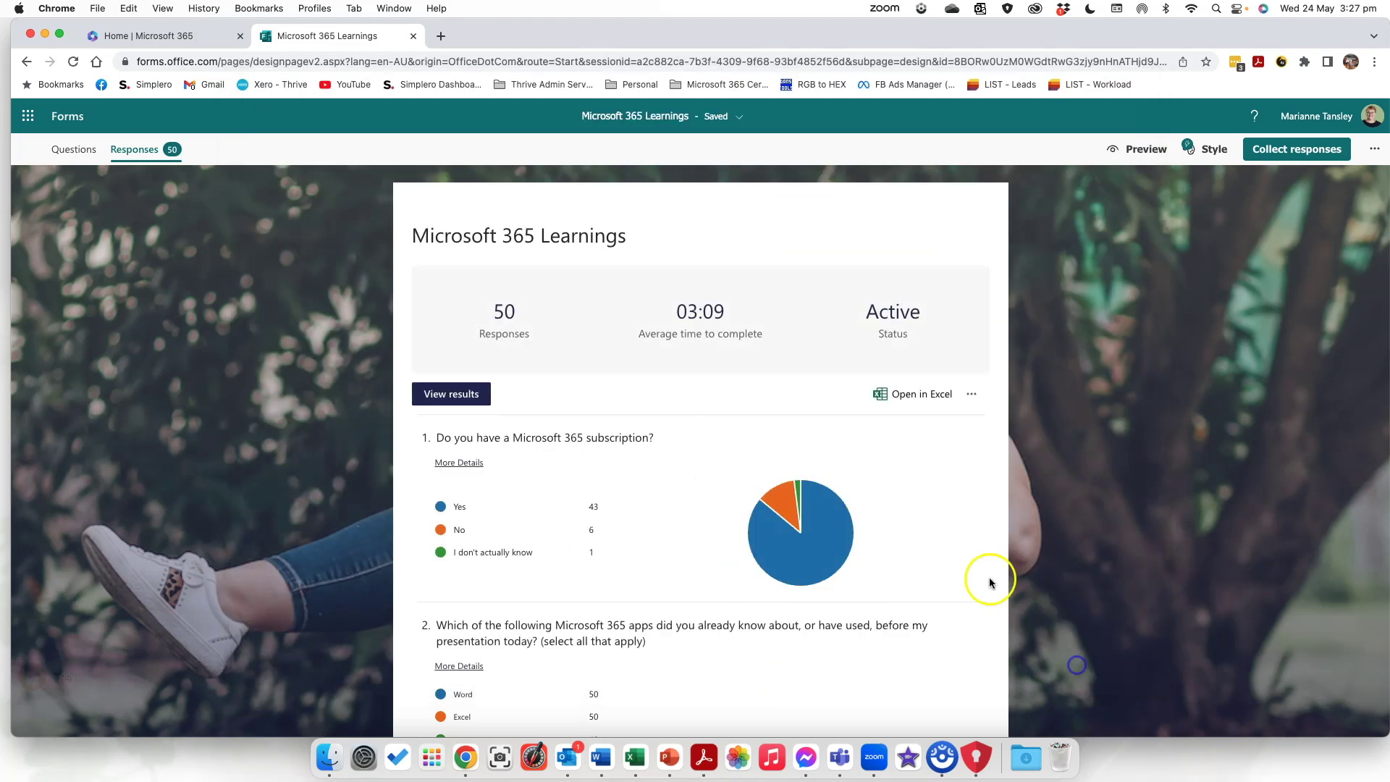
Create a Share a summary link that lets anyone view the response summary
click(971, 393)
click(895, 490)
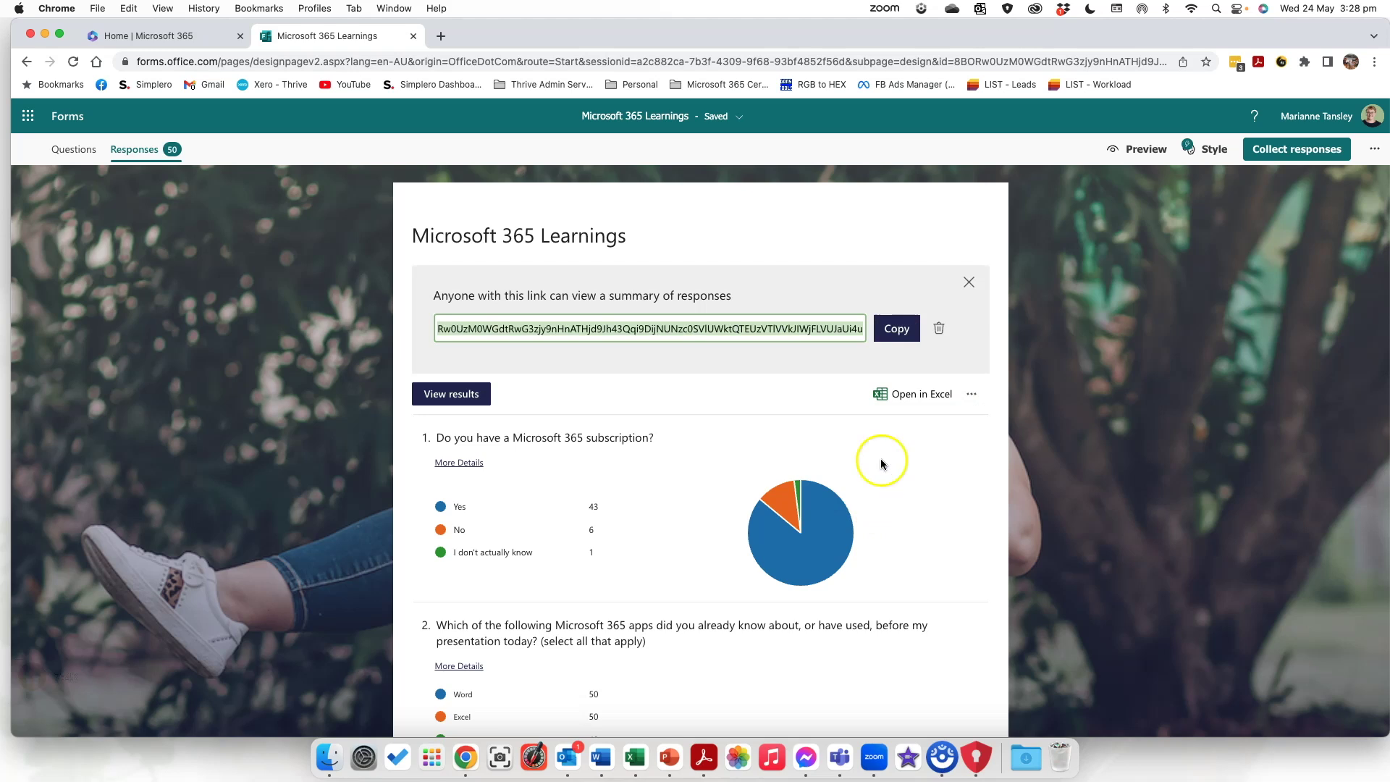